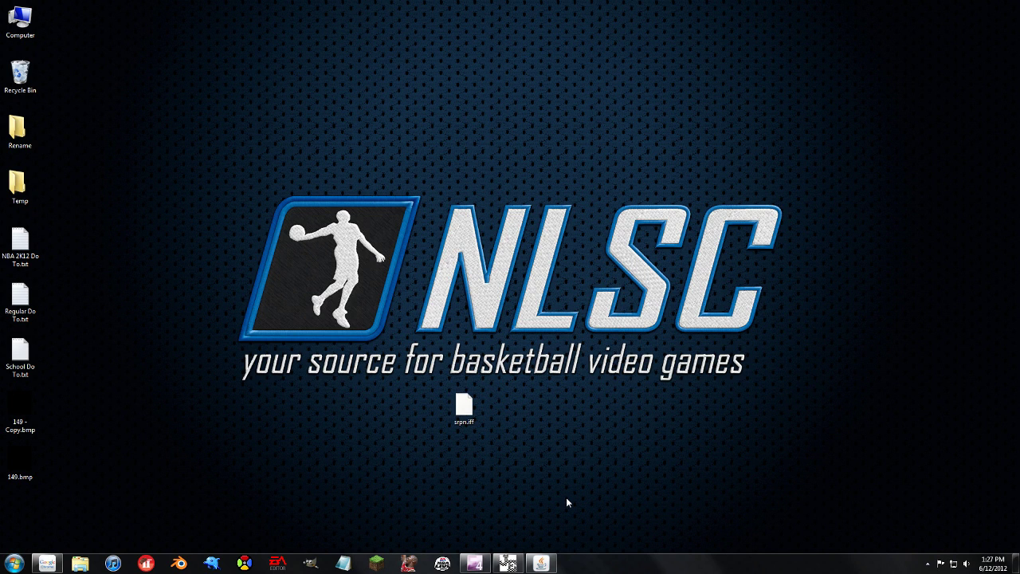
- Open srpn.iff from the desktop in the NBA2K-2012 Mod Tool
mouse_move(555, 563)
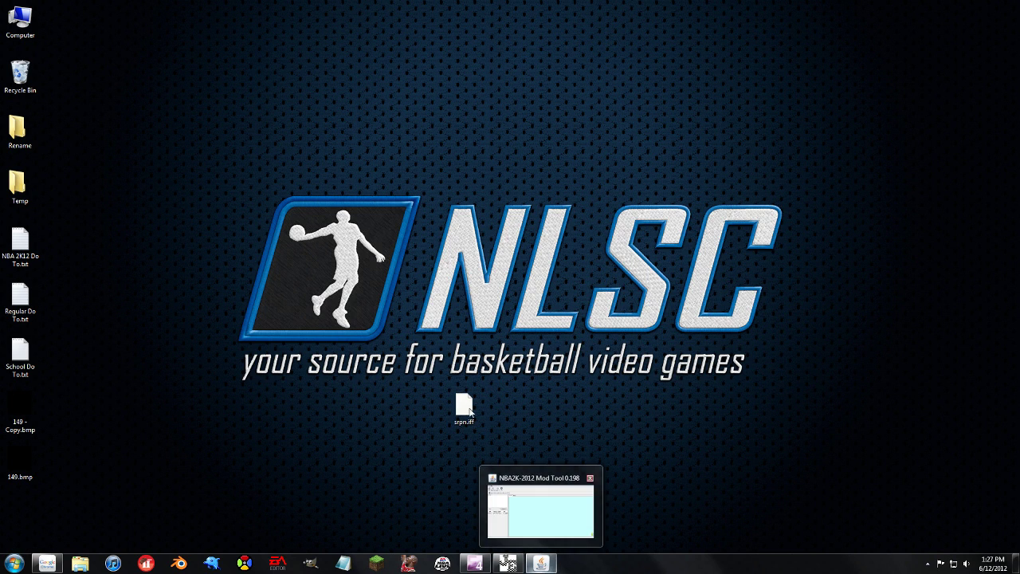
click(464, 408)
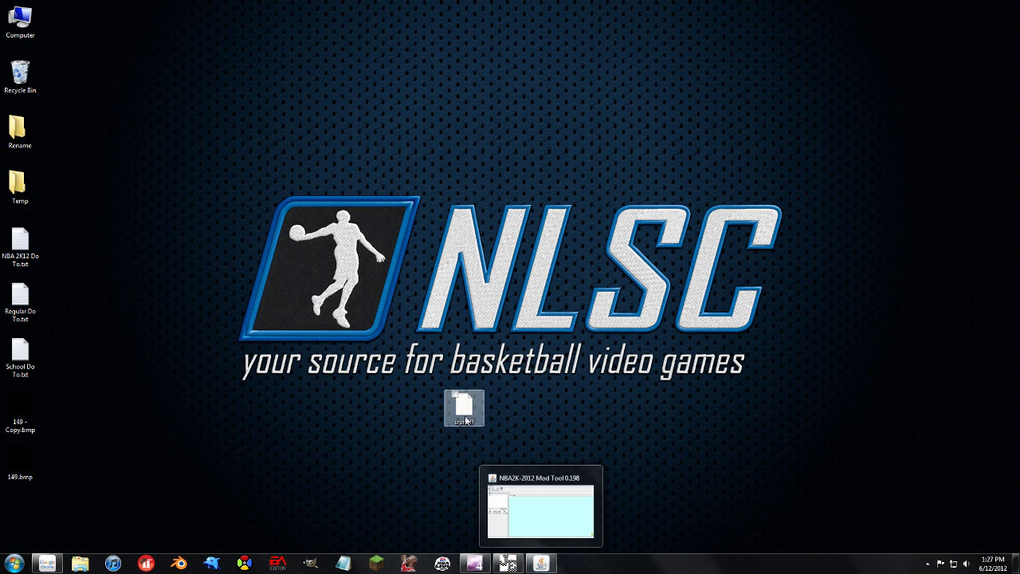
click(541, 564)
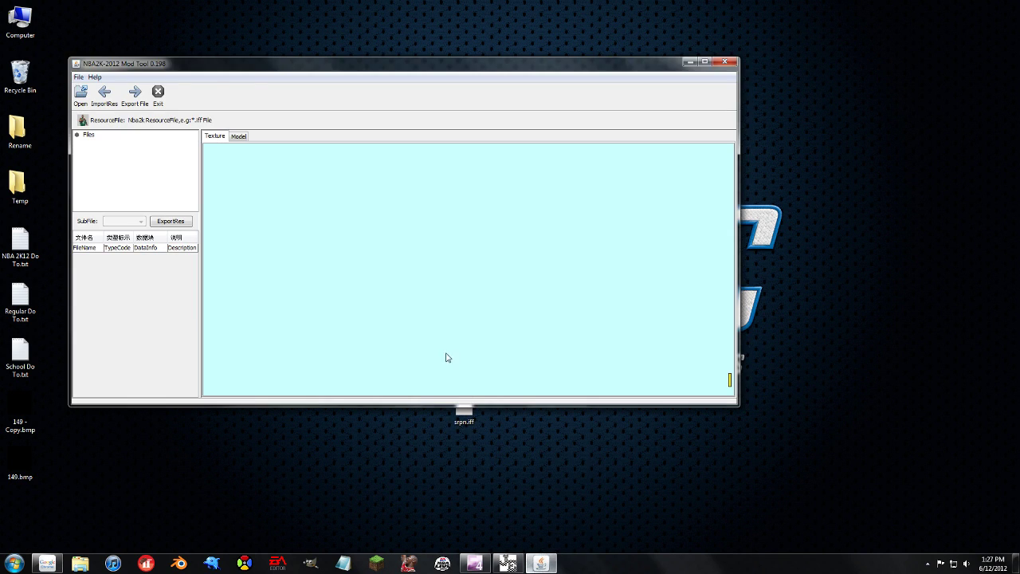
click(86, 104)
click(266, 212)
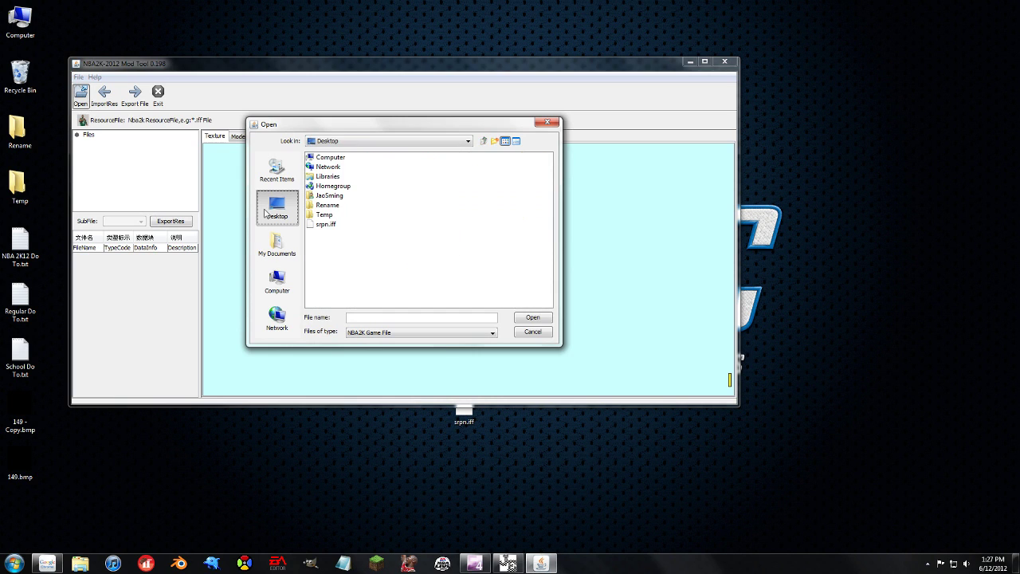
double_click(325, 226)
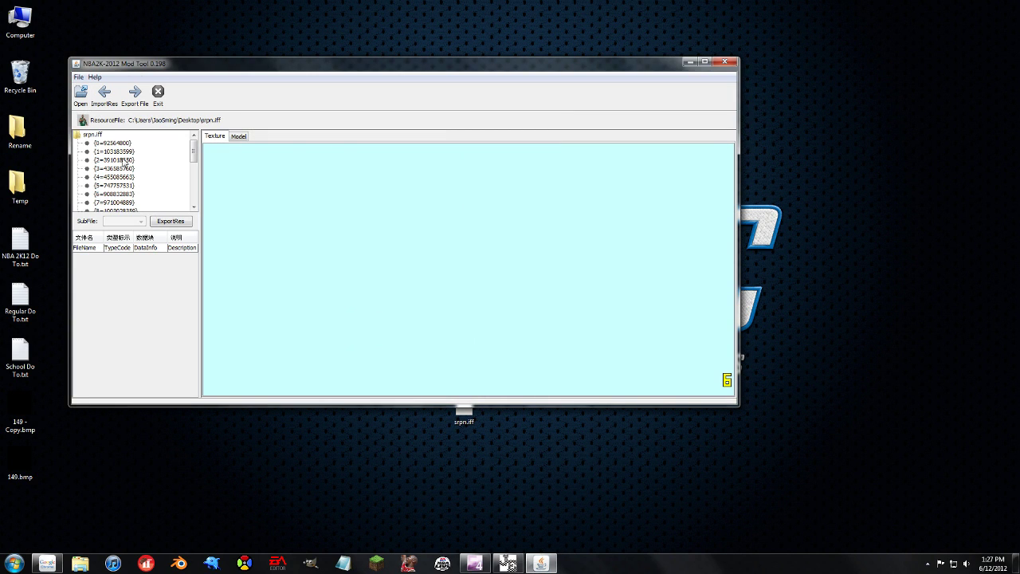
- Preview the textures of entries 1 through 5 in the file tree
click(110, 151)
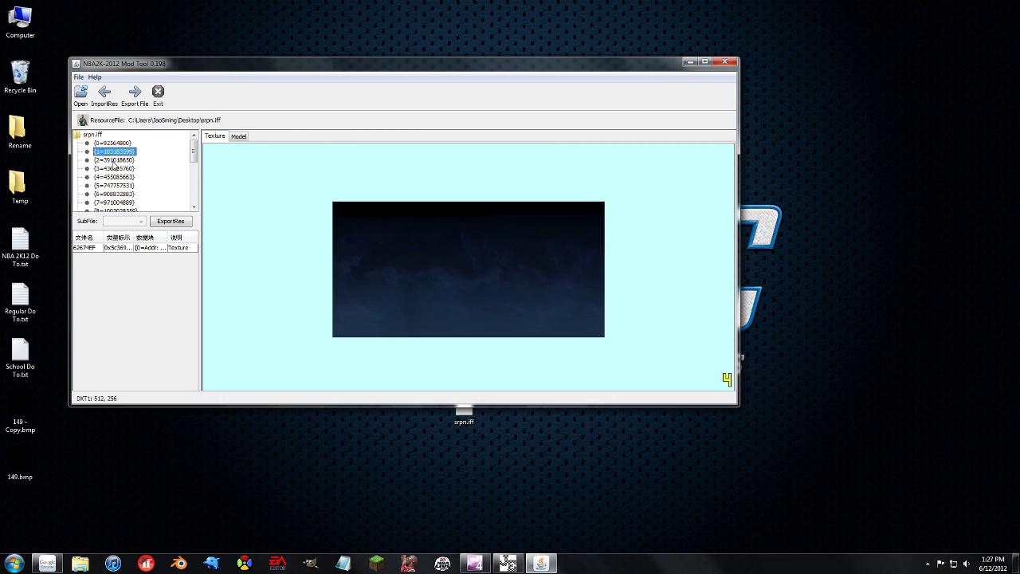
click(112, 160)
click(116, 168)
click(118, 177)
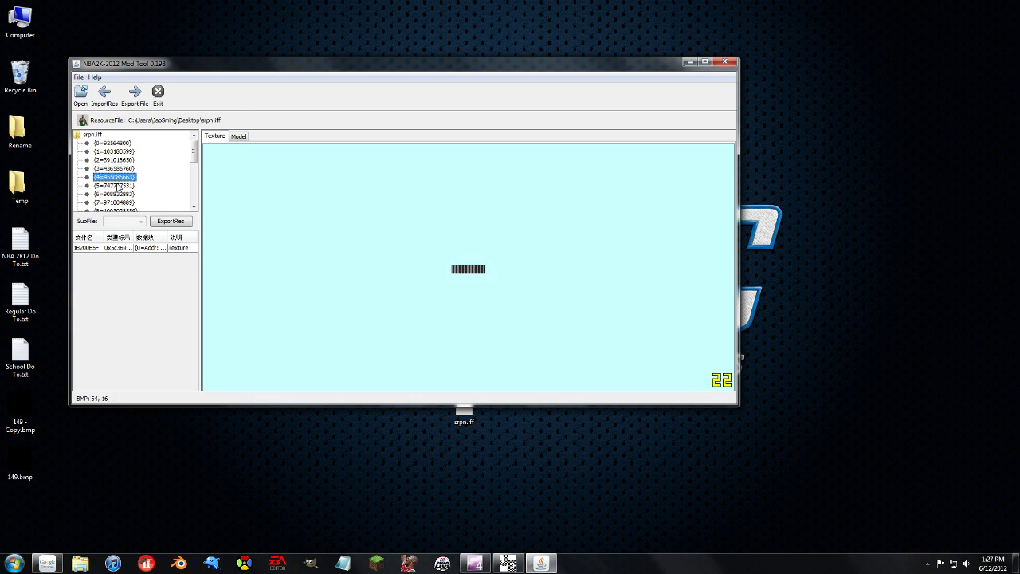
click(112, 185)
- Switch entry 5's SubFile selection to the DDS:137 texture
click(121, 222)
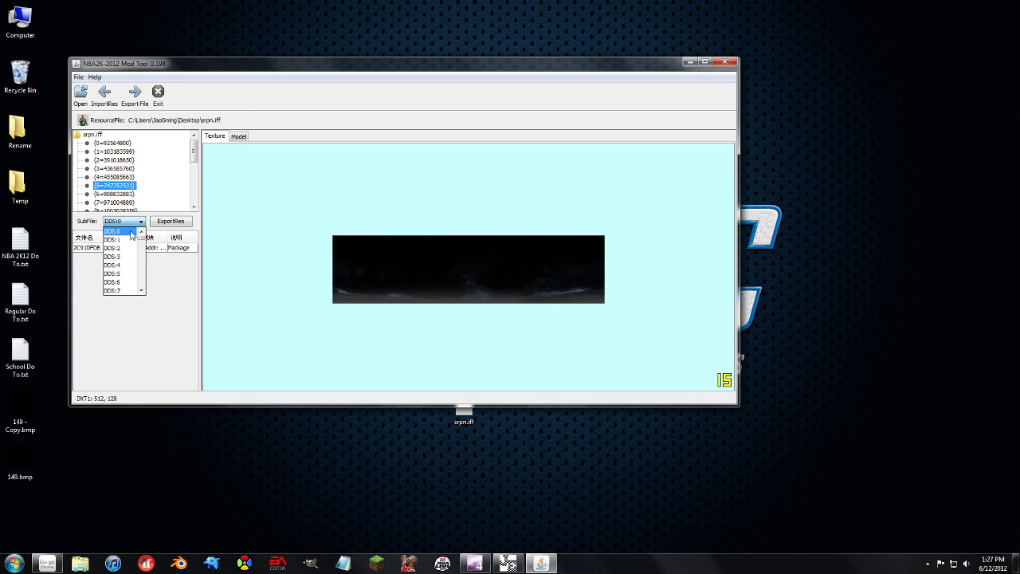
drag(141, 237, 138, 283)
click(120, 277)
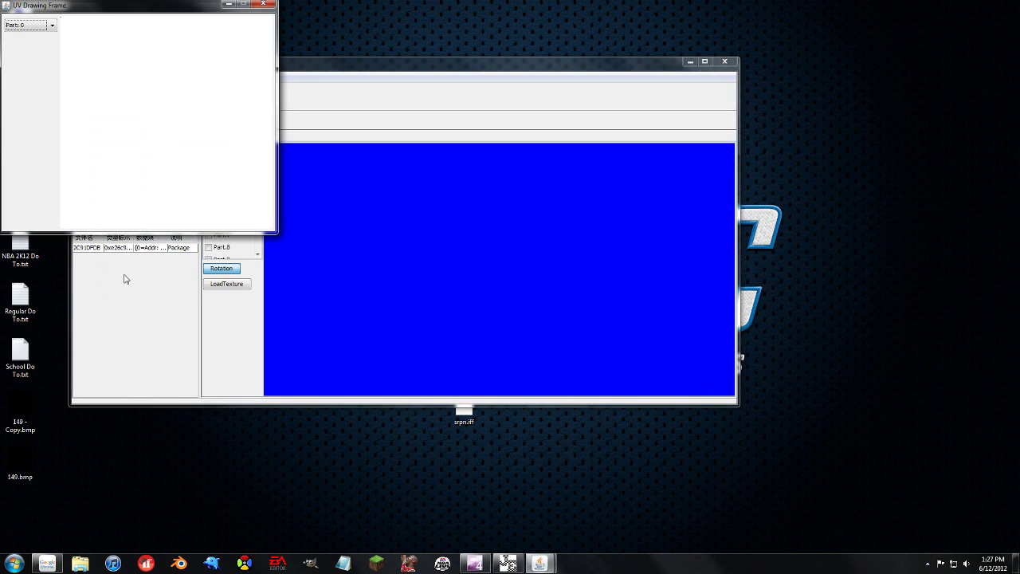
click(127, 290)
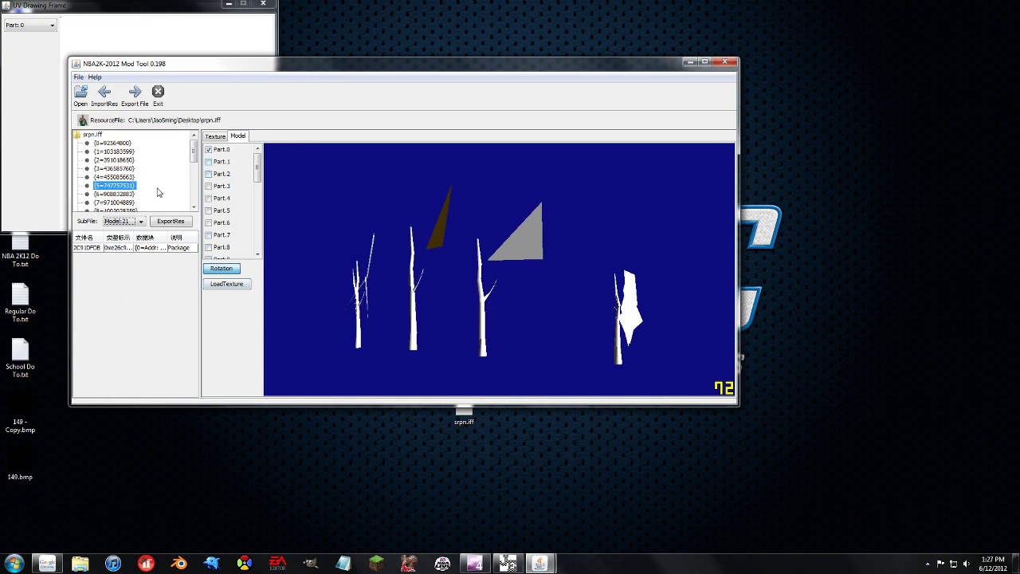
click(119, 220)
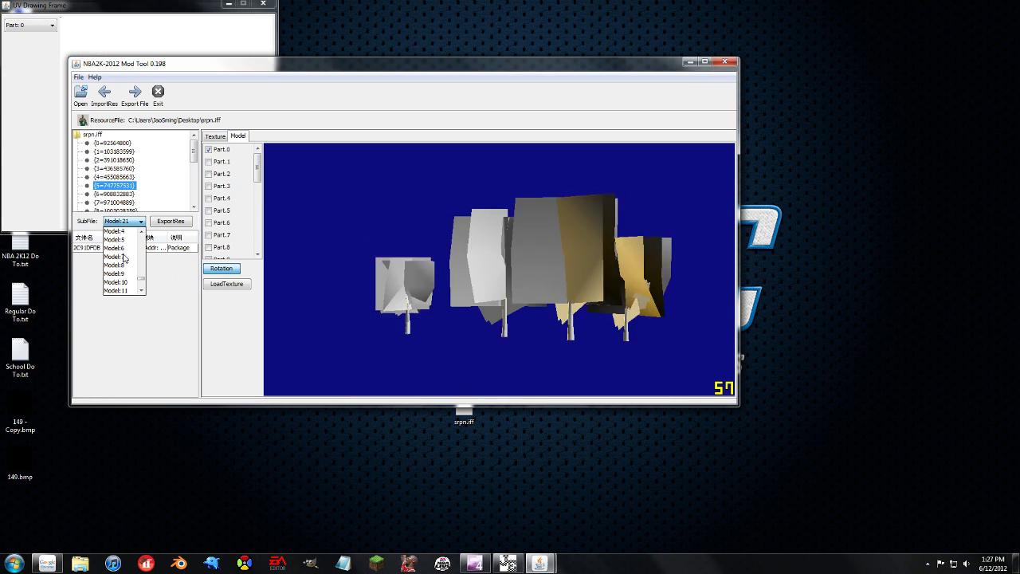
click(124, 256)
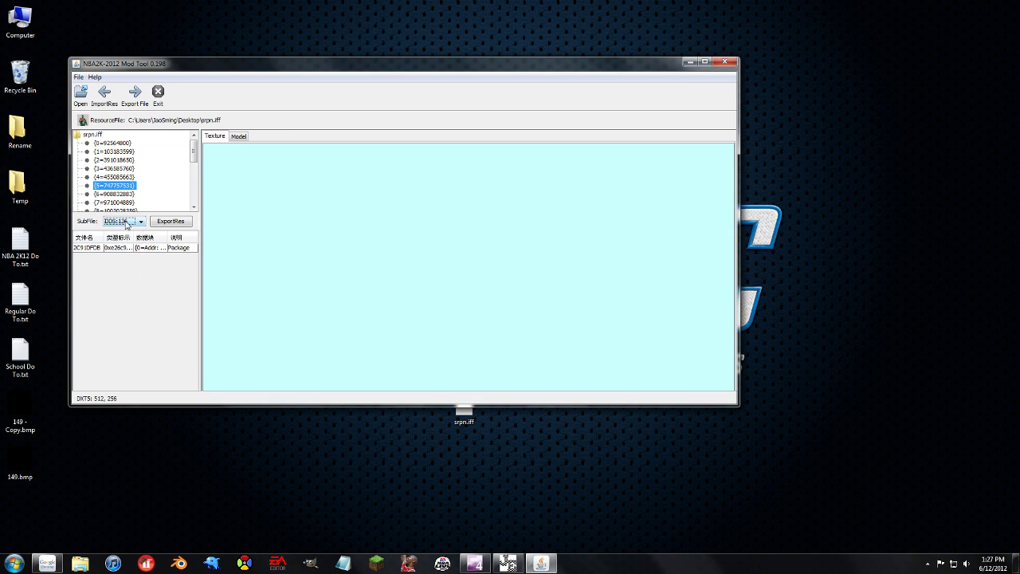
- Load the next 1024×1024 dark-blue DDS:138 texture and start exporting it
key(Down)
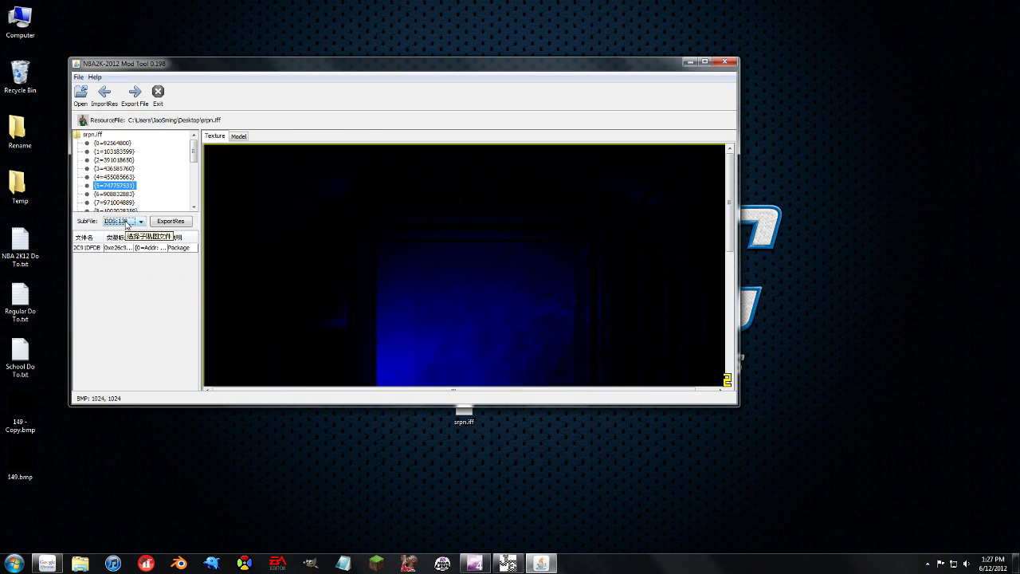
drag(731, 239, 735, 305)
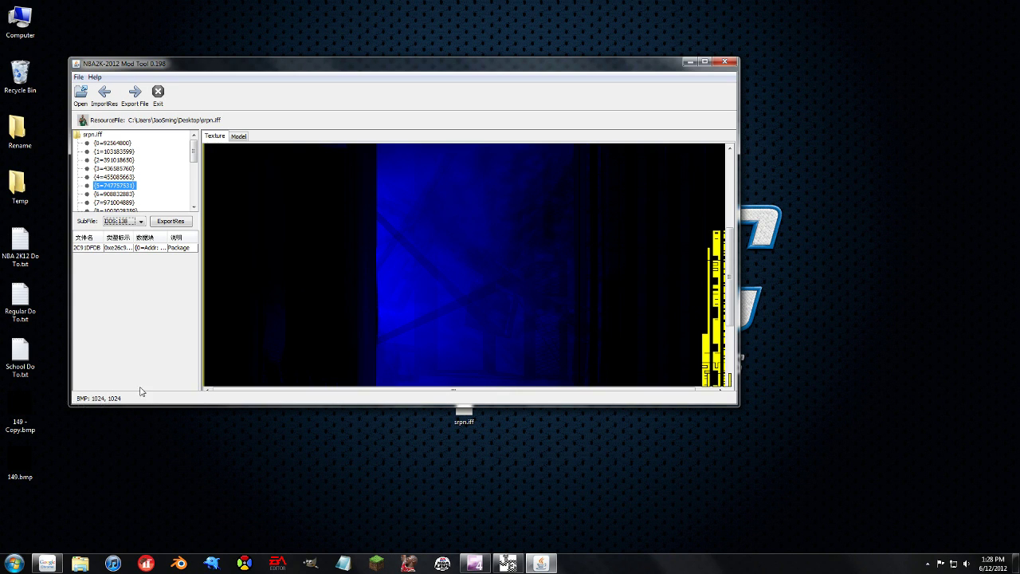
click(166, 221)
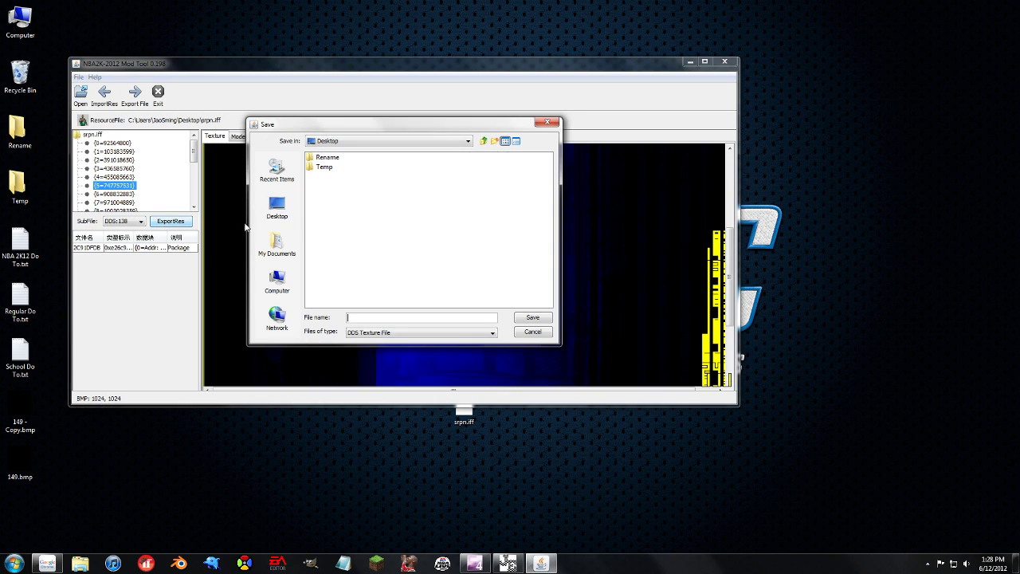
- Cancel the DDS texture export without saving and close the Mod Tool
click(392, 333)
click(373, 341)
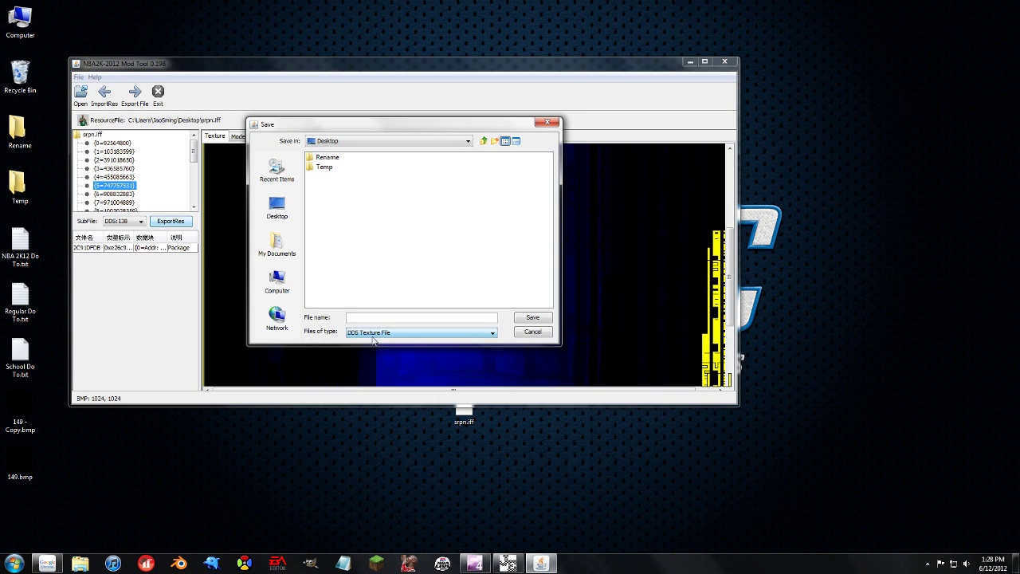
click(540, 333)
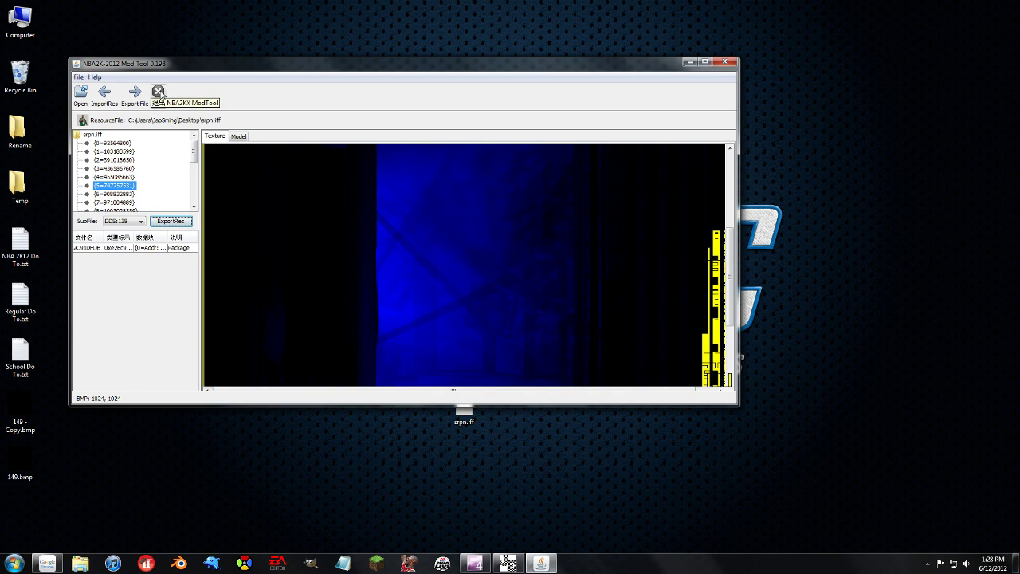
click(158, 93)
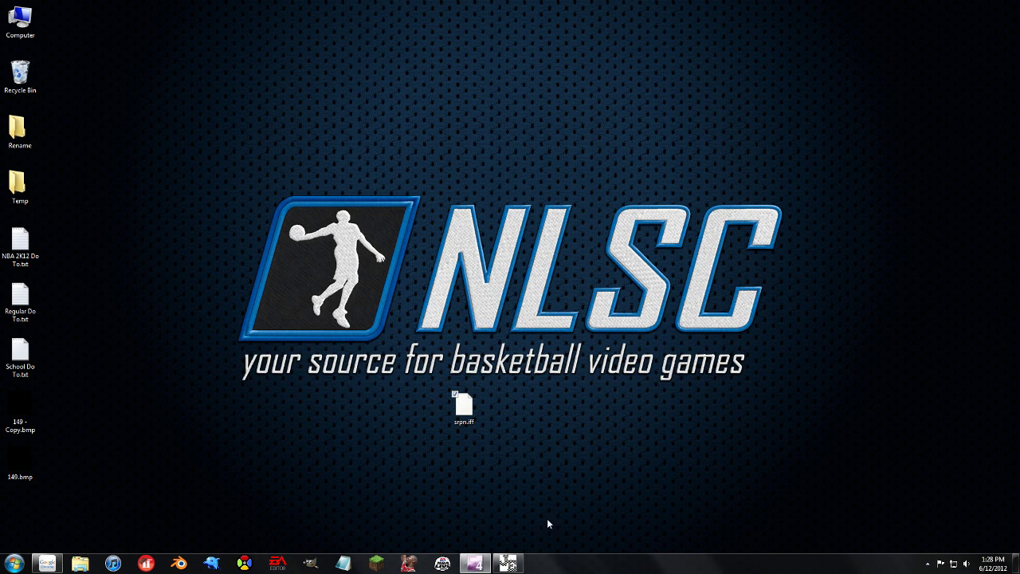
- Bring up the Jersey Editor 1.1 window from the taskbar
click(508, 563)
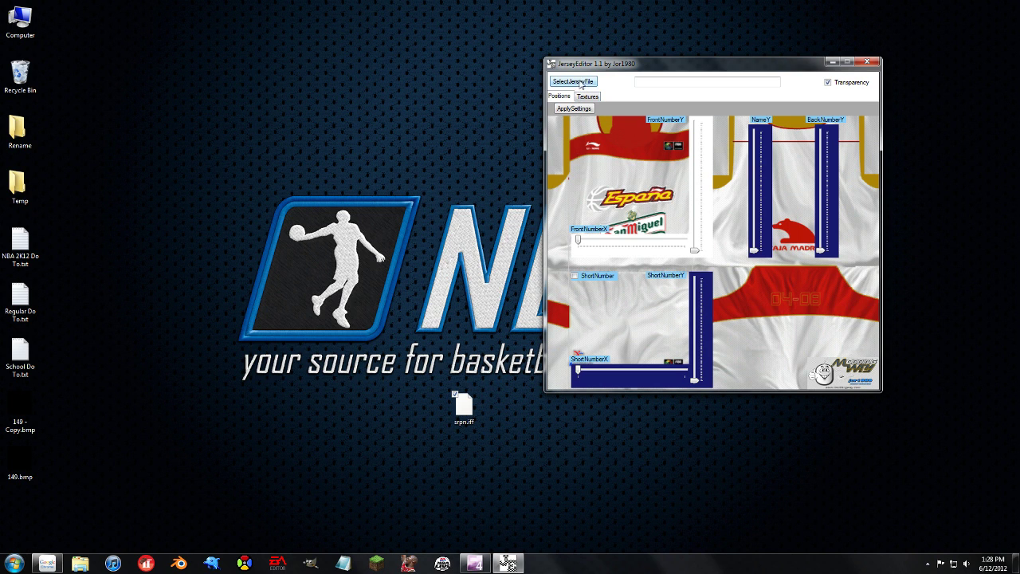
- Load srpn.iff from the Desktop as the jersey file and show its Textures list
click(580, 82)
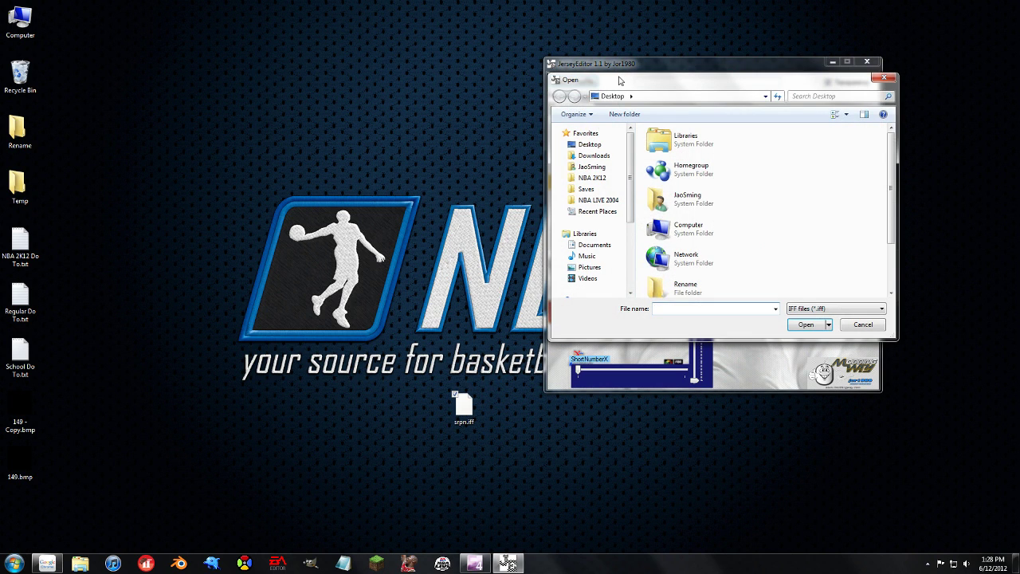
scroll(729, 237, down, 1)
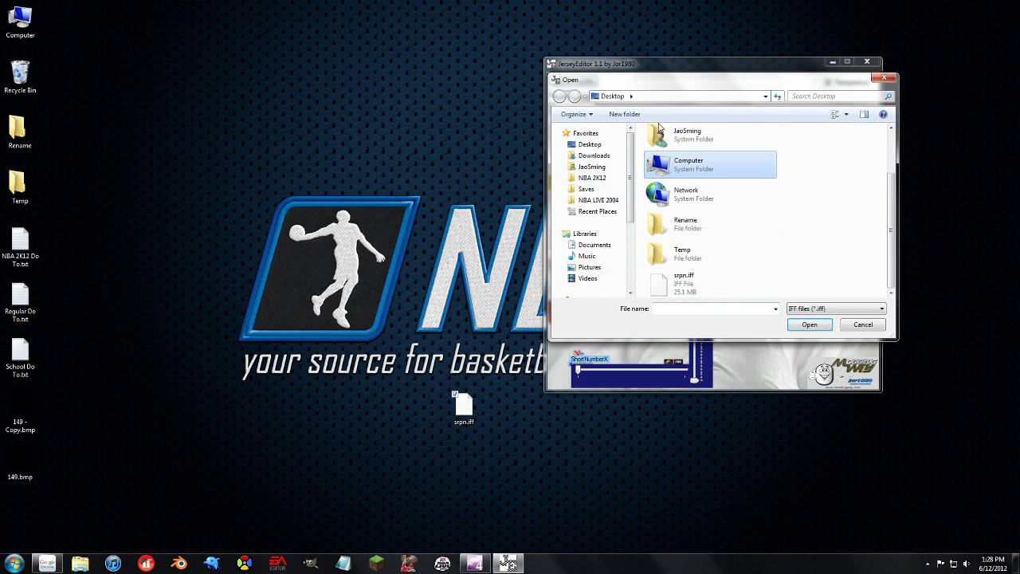
click(693, 291)
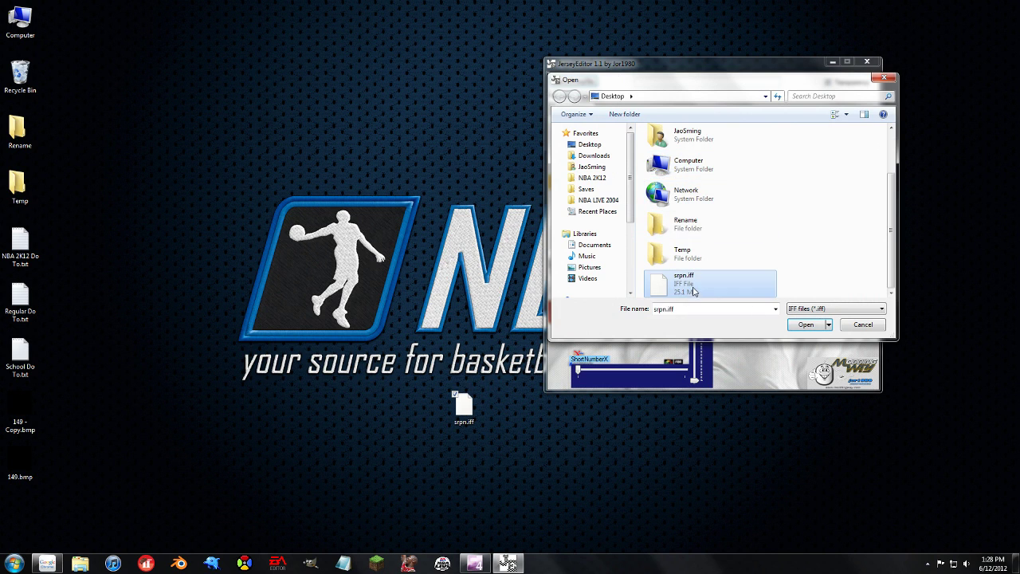
click(803, 325)
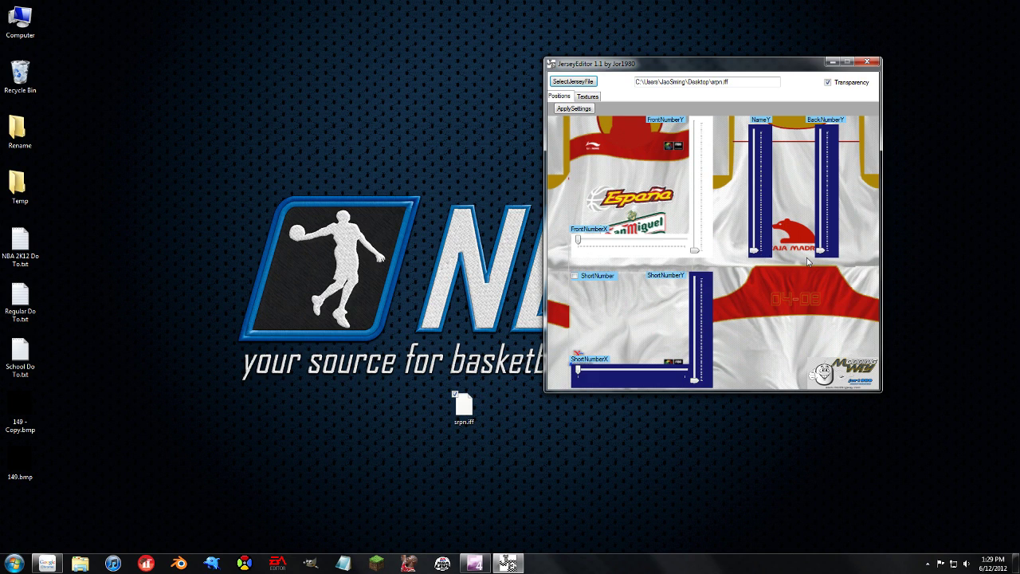
click(587, 96)
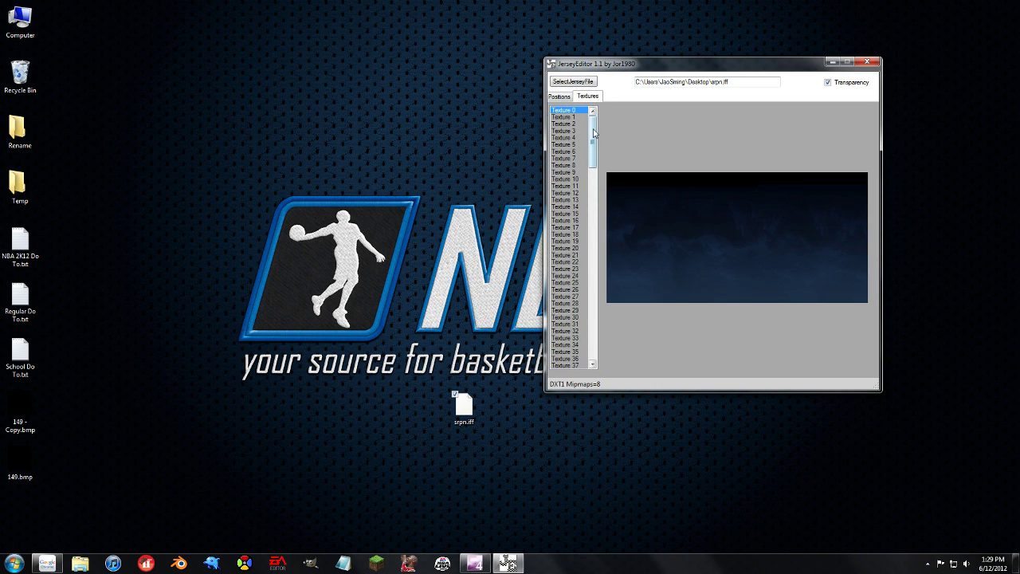
- Scroll through the Textures list, previewing Textures 75, 88 and 97
drag(594, 132, 595, 227)
click(578, 165)
key(Down)
key(Down)
key(Down)
key(Down)
key(Down)
key(Down)
key(Down)
key(Down)
key(Down)
key(Down)
key(Down)
key(Down)
key(Down)
key(Down)
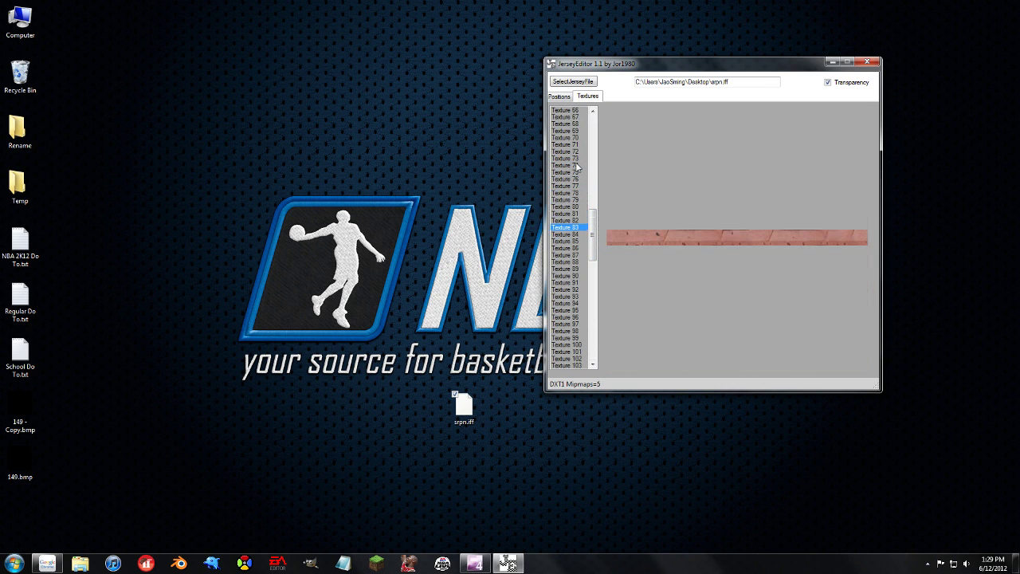
key(Down)
key(Down)
key(Down)
key(Down)
key(Down)
key(Down)
key(Down)
key(Down)
key(Down)
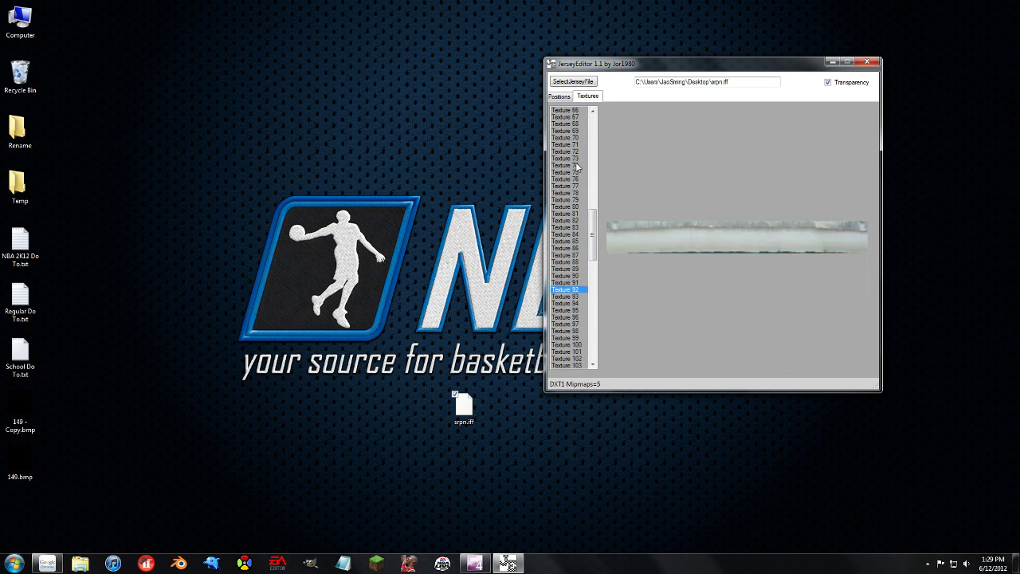
key(Down)
key(Down)
key(Down)
key(Down)
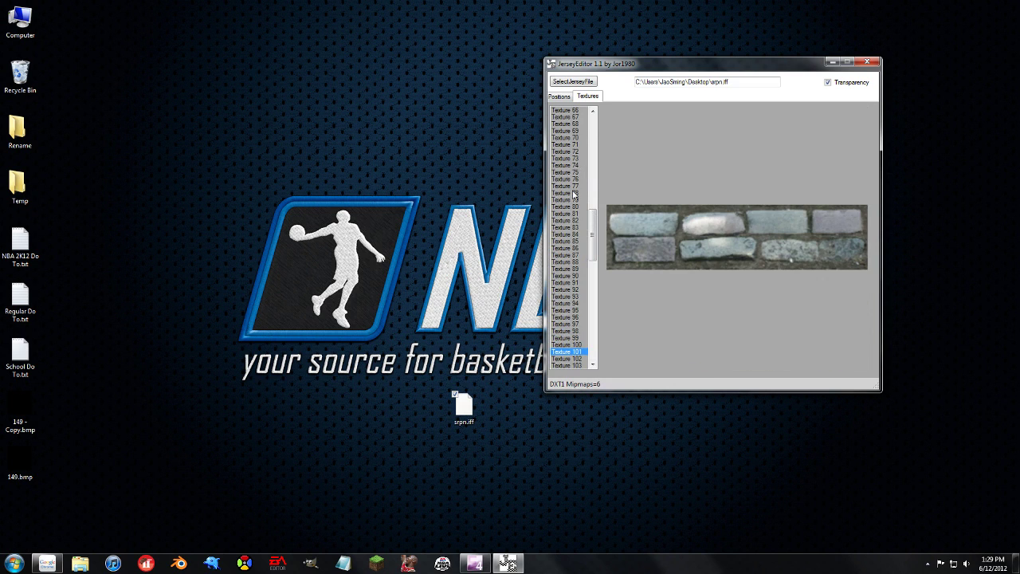
scroll(584, 231, down, 13)
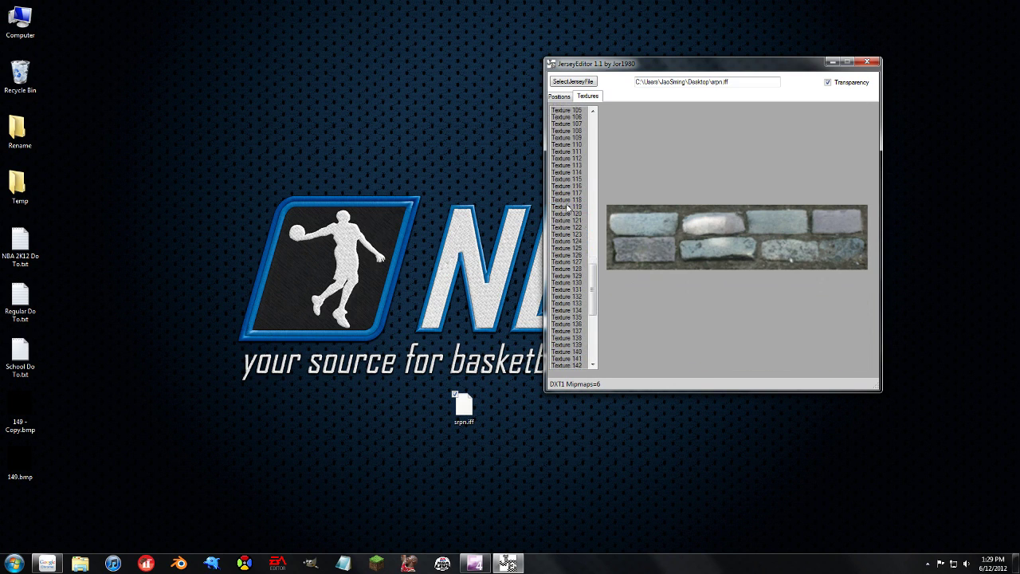
scroll(586, 232, up, 1)
drag(593, 299, 596, 343)
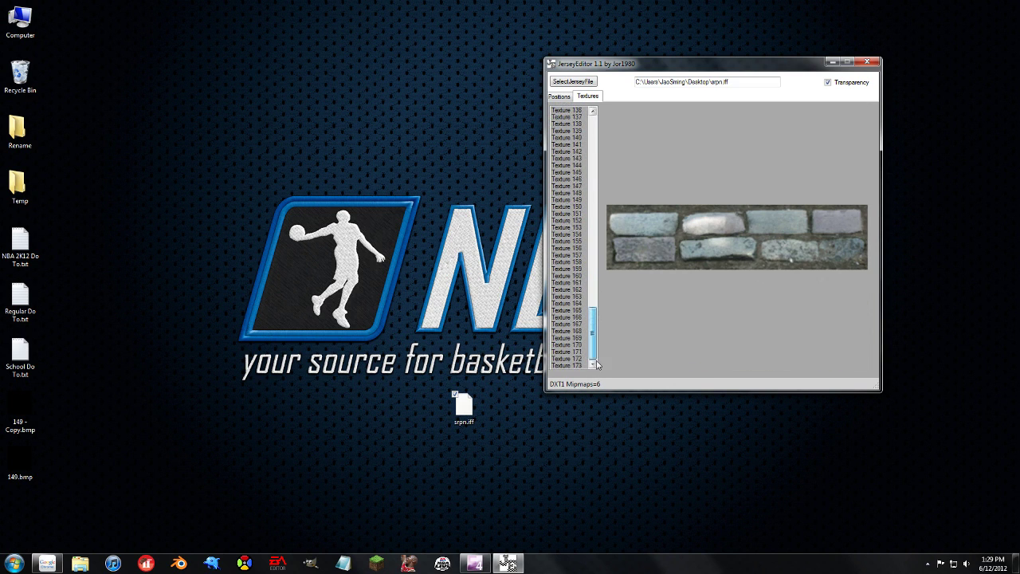
scroll(594, 334, up, 4)
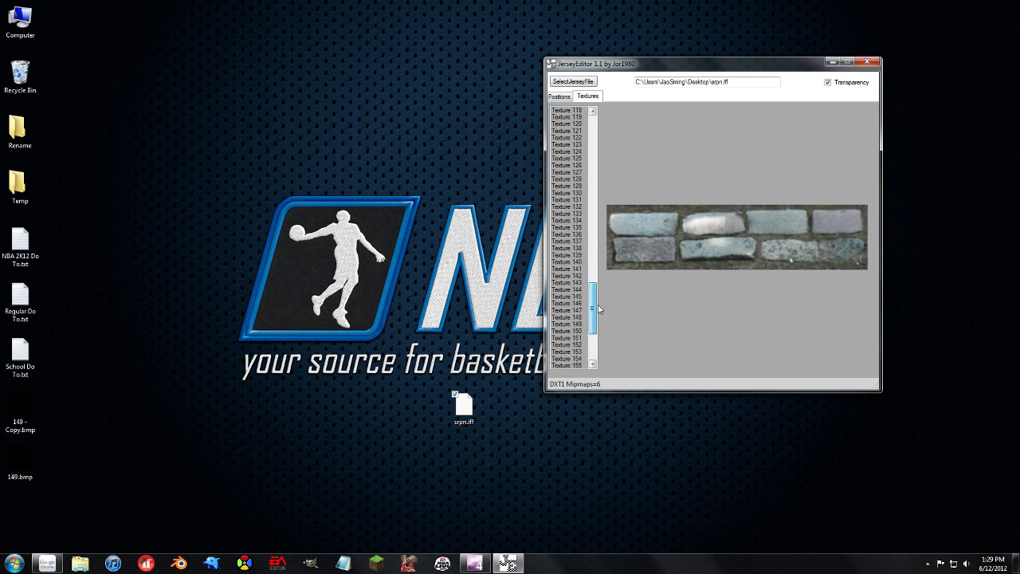
- Compare Textures 149 and 150, settling back on Texture 149
click(581, 290)
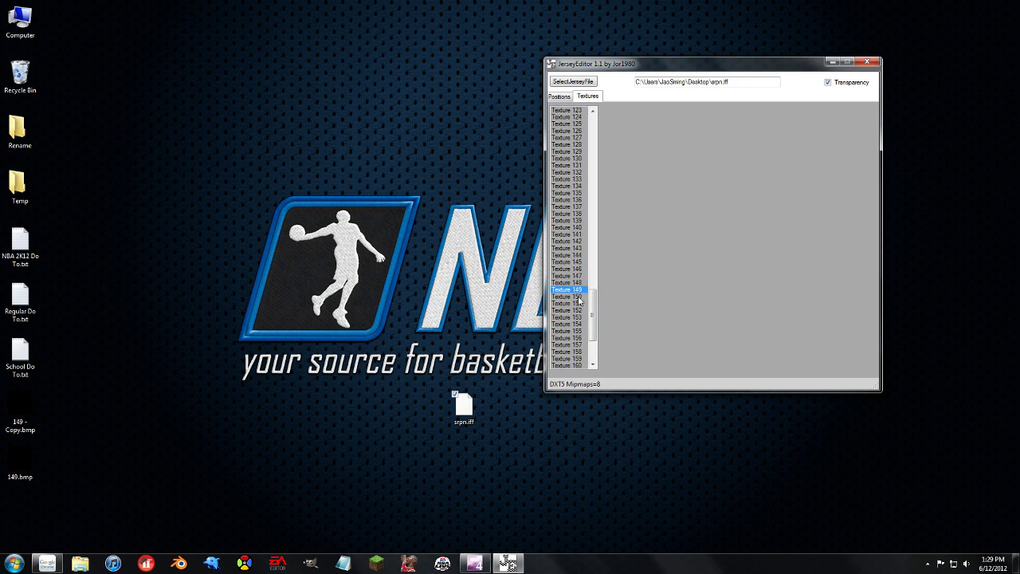
click(580, 298)
click(579, 291)
click(580, 298)
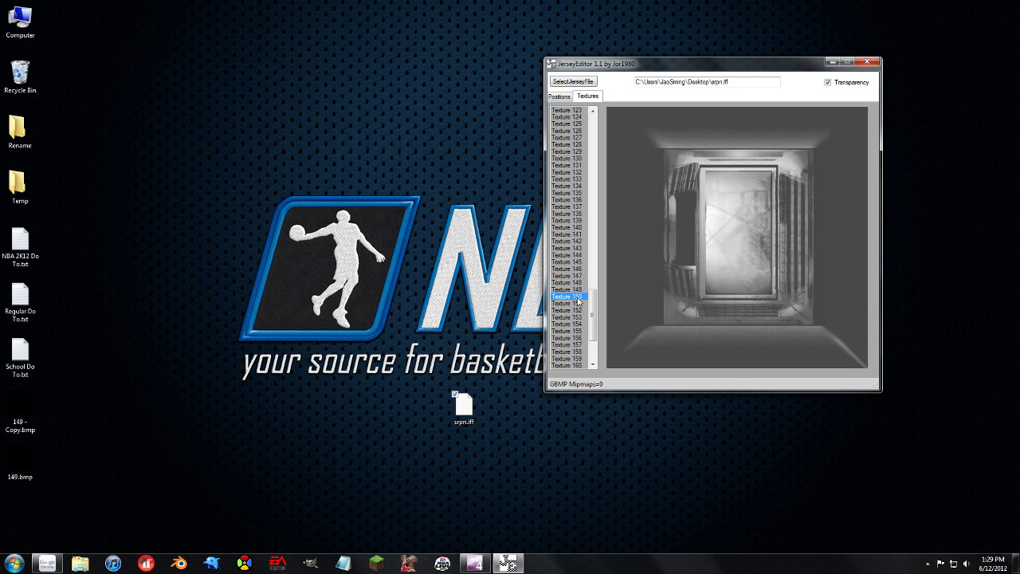
click(580, 290)
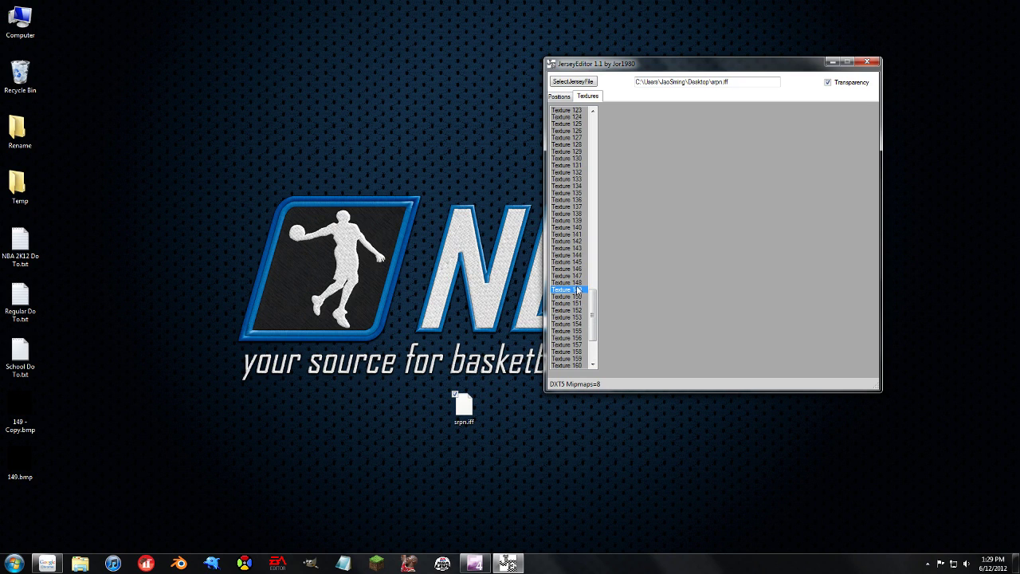
- Preview Textures 151 through 157, ending on the dark metal plate
click(575, 305)
click(576, 310)
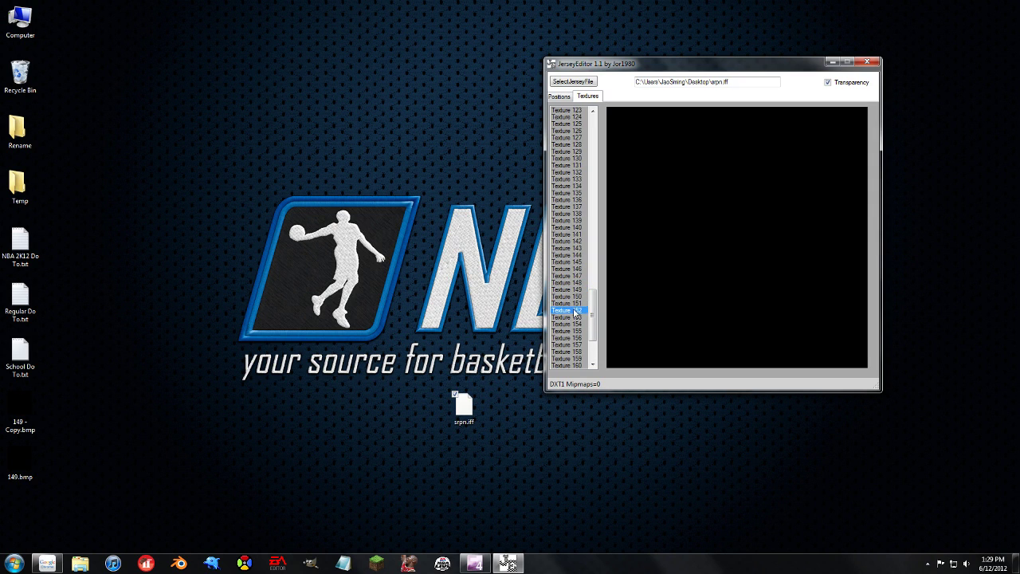
click(576, 317)
click(575, 324)
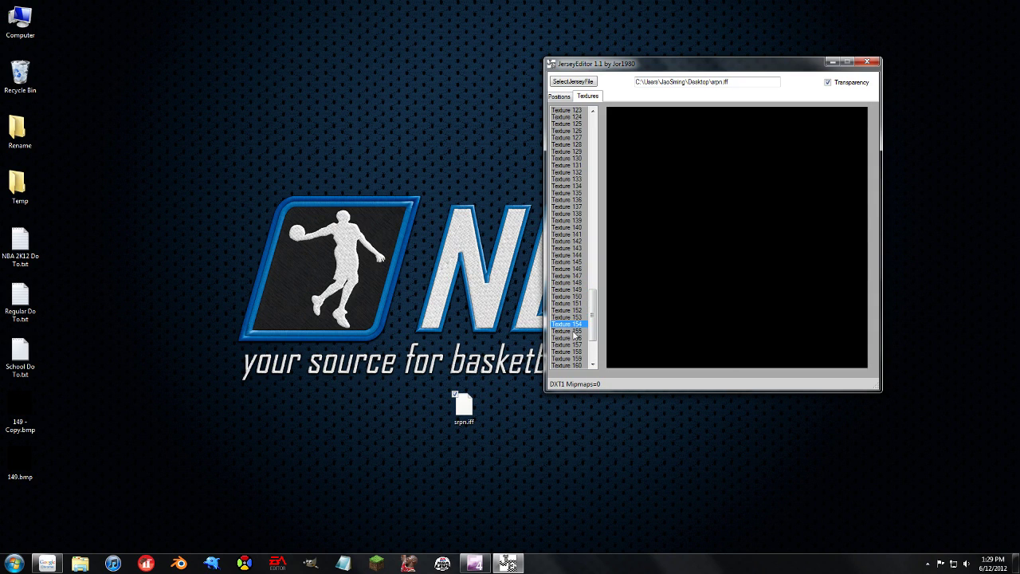
click(575, 331)
click(575, 338)
click(575, 345)
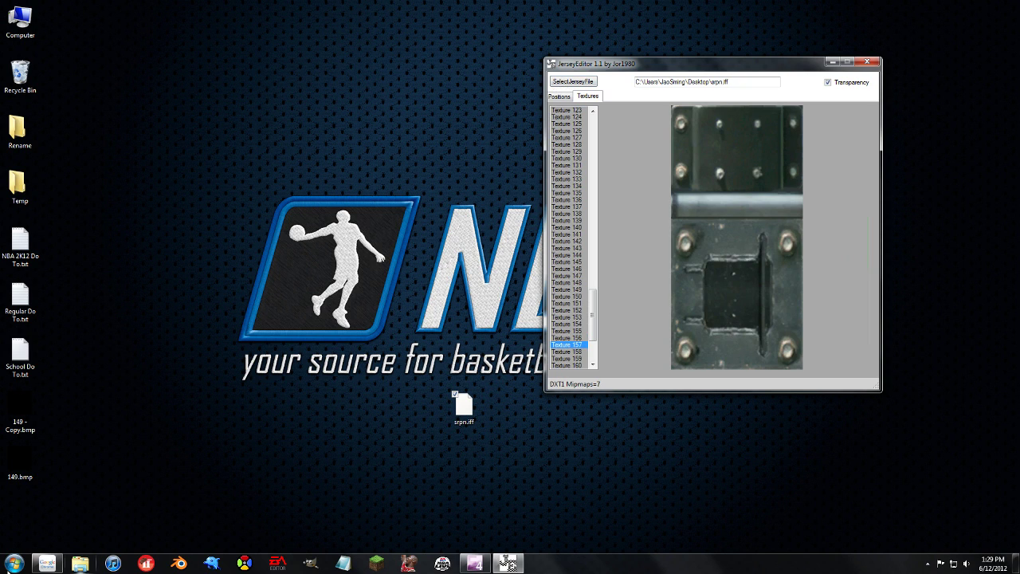
right_click(79, 563)
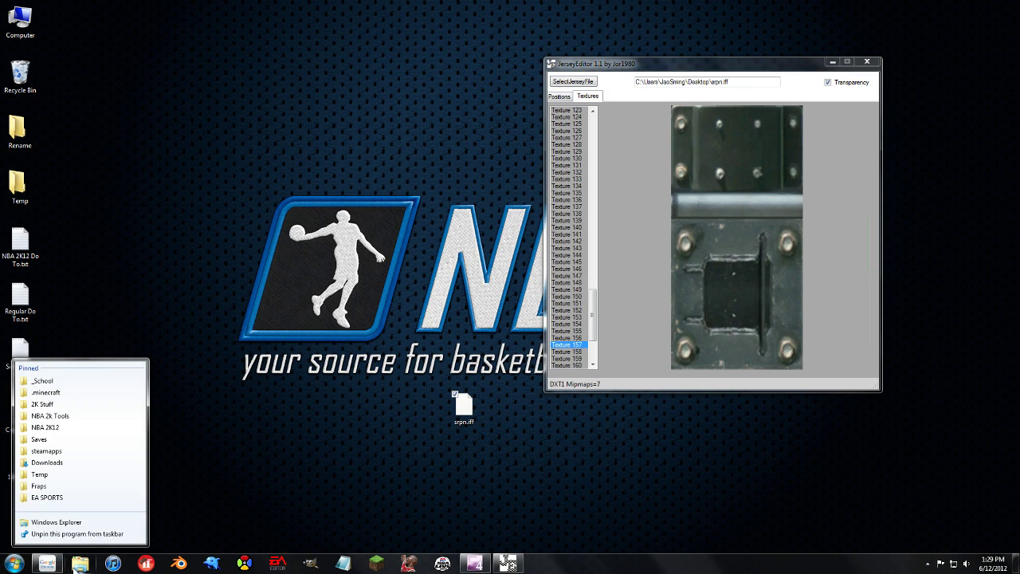
- Copy srpd.iff from the NBA 2K12 folder onto the desktop beside srpn.iff
click(51, 429)
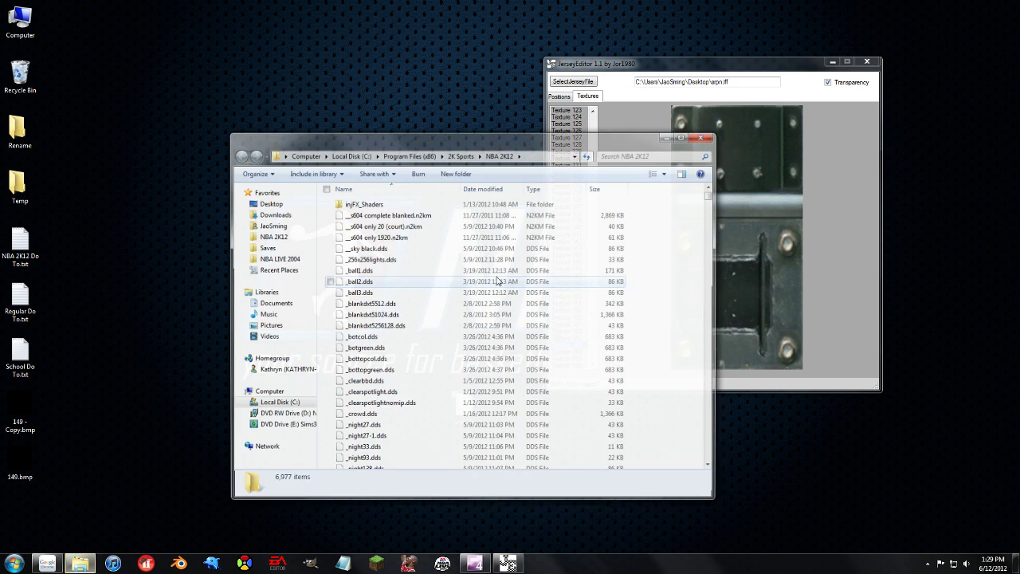
click(381, 340)
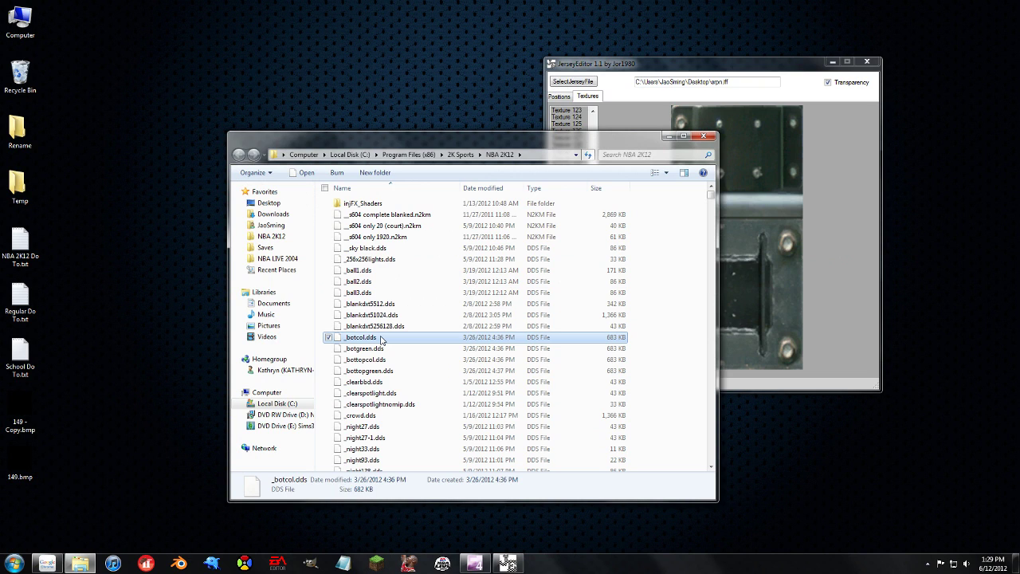
text(spac)
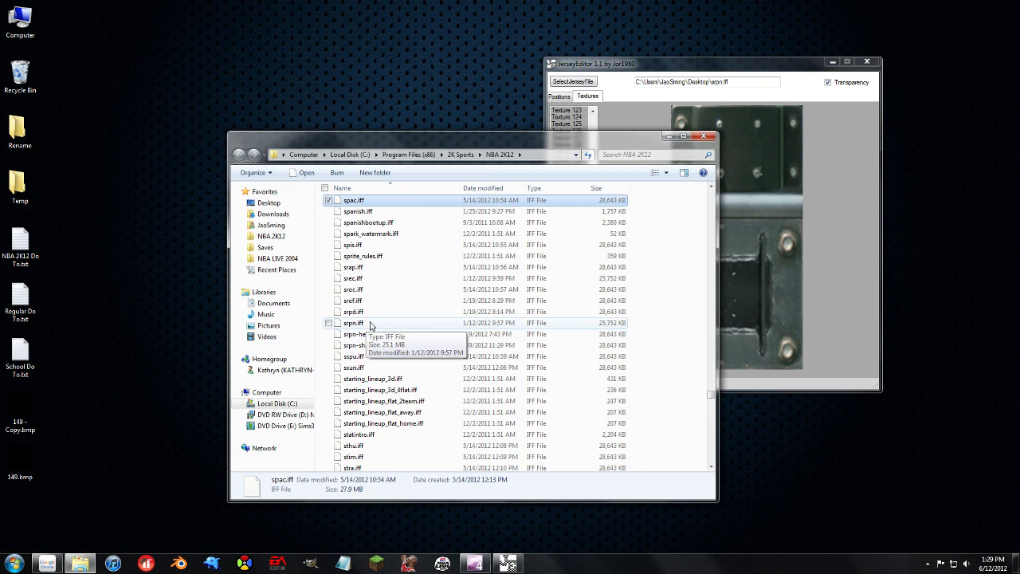
drag(356, 314, 370, 104)
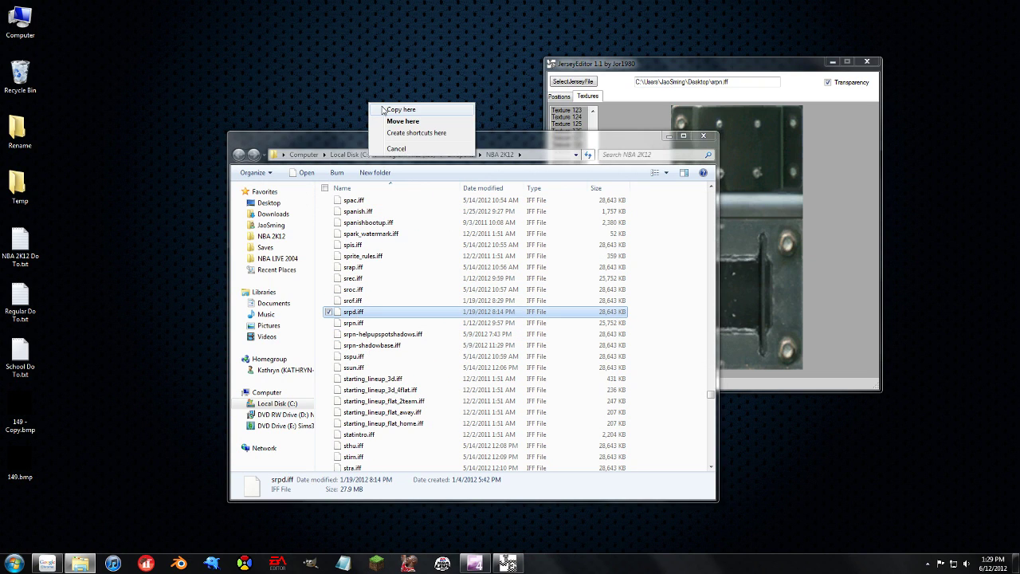
click(383, 110)
click(703, 135)
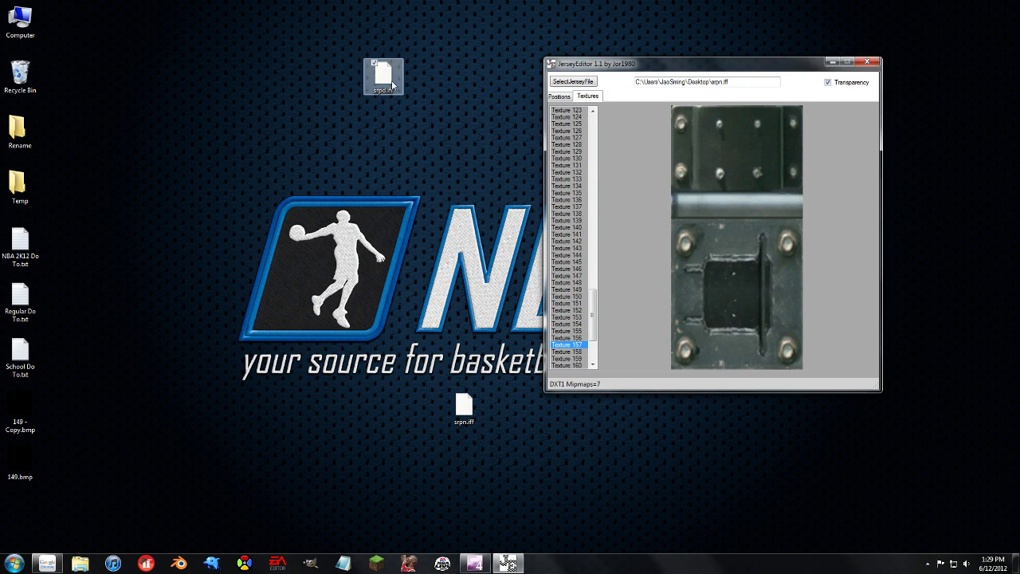
drag(382, 76, 447, 408)
- Open the copied srpd.iff and preview its black BMP Texture 149
click(575, 83)
click(576, 84)
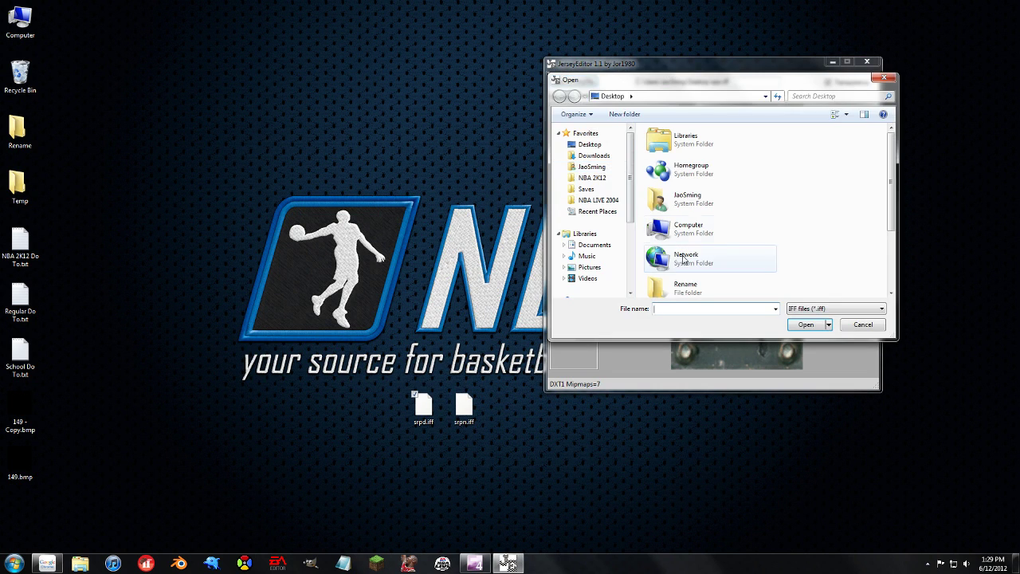
scroll(681, 259, down, 3)
double_click(681, 259)
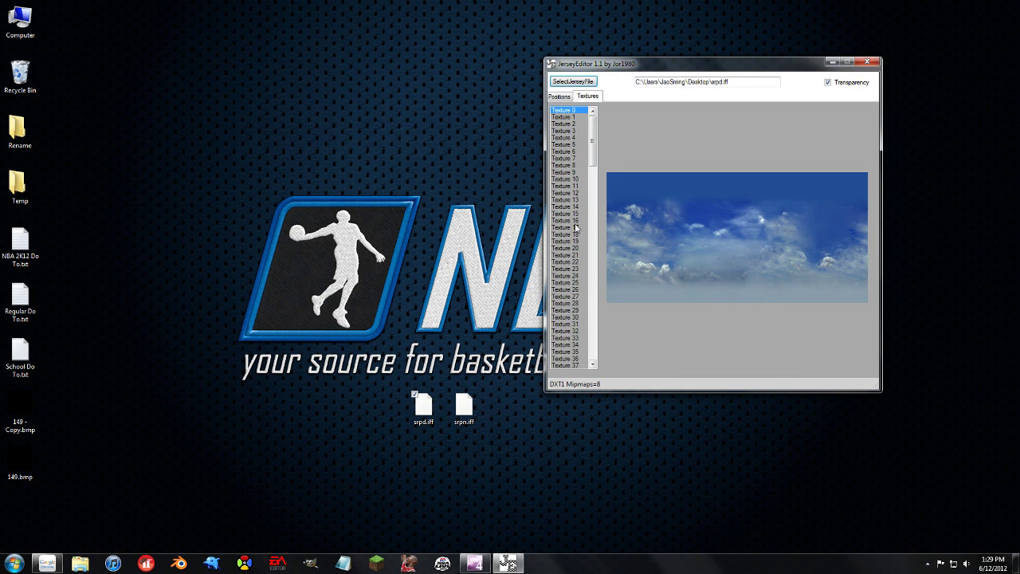
click(577, 288)
drag(592, 164, 597, 286)
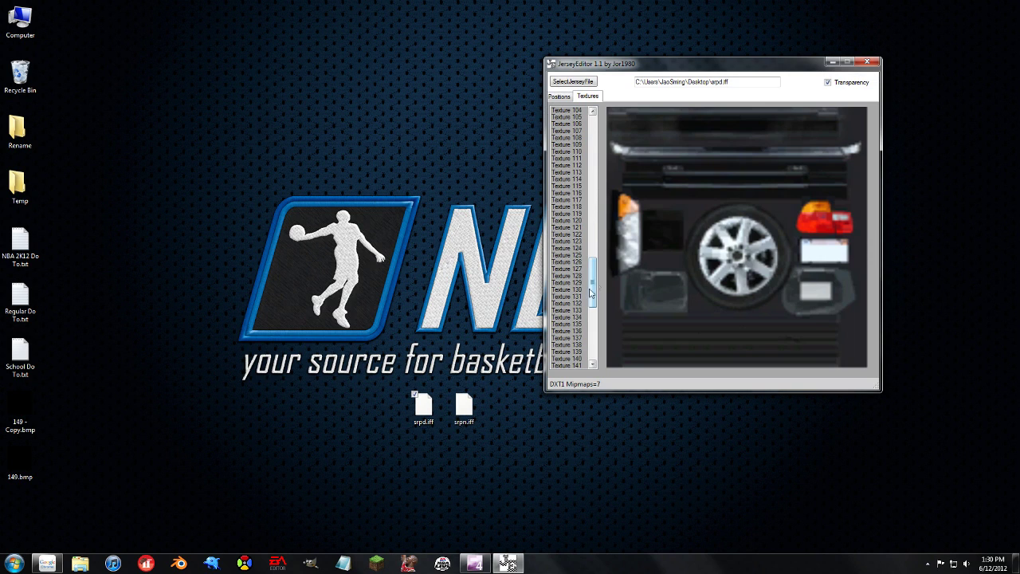
scroll(593, 287, down, 9)
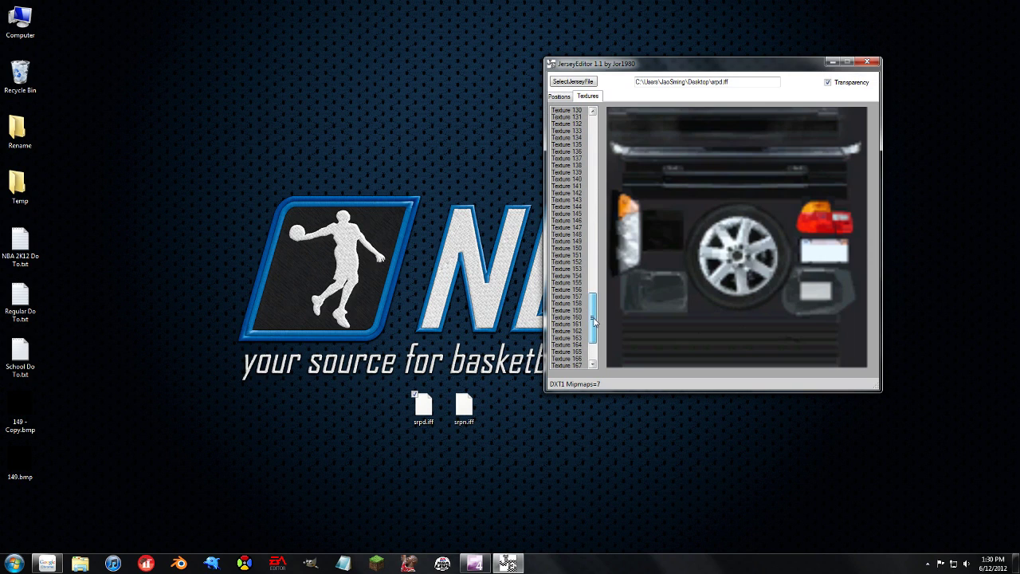
click(577, 241)
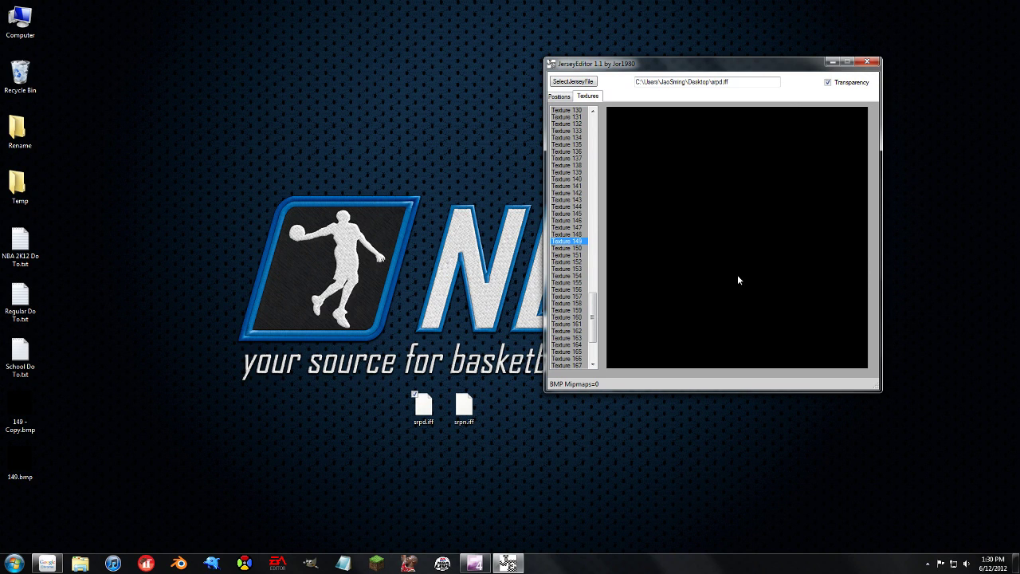
- Save Texture 149 to the desktop as a BMP bitmap file
click(702, 214)
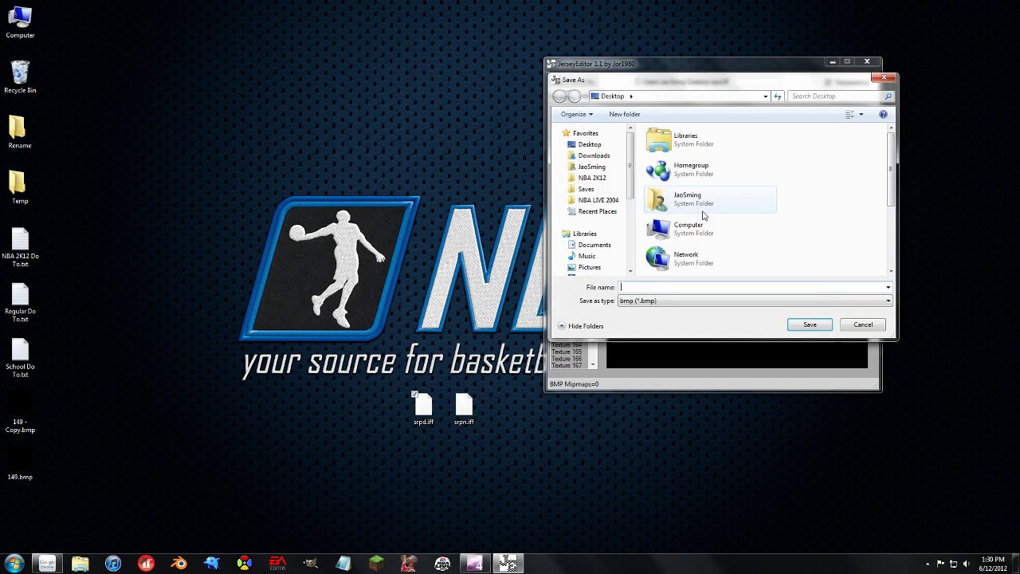
click(640, 303)
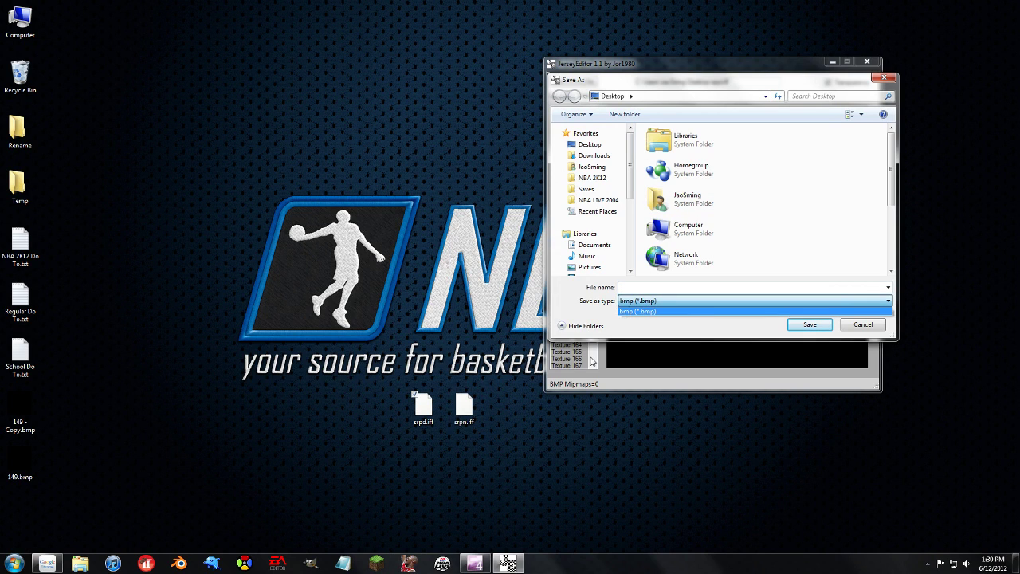
click(650, 289)
text(149)
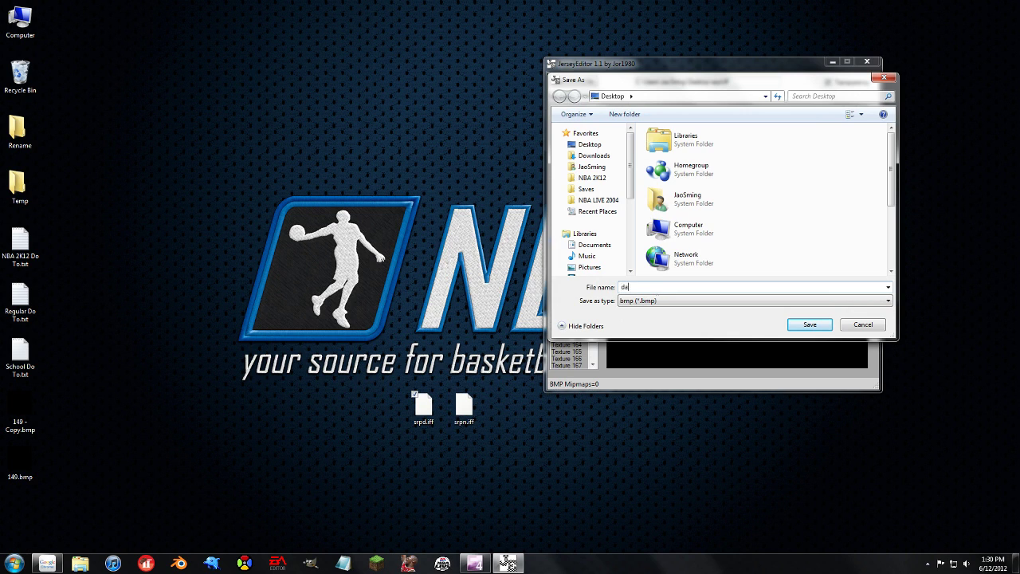
key(Return)
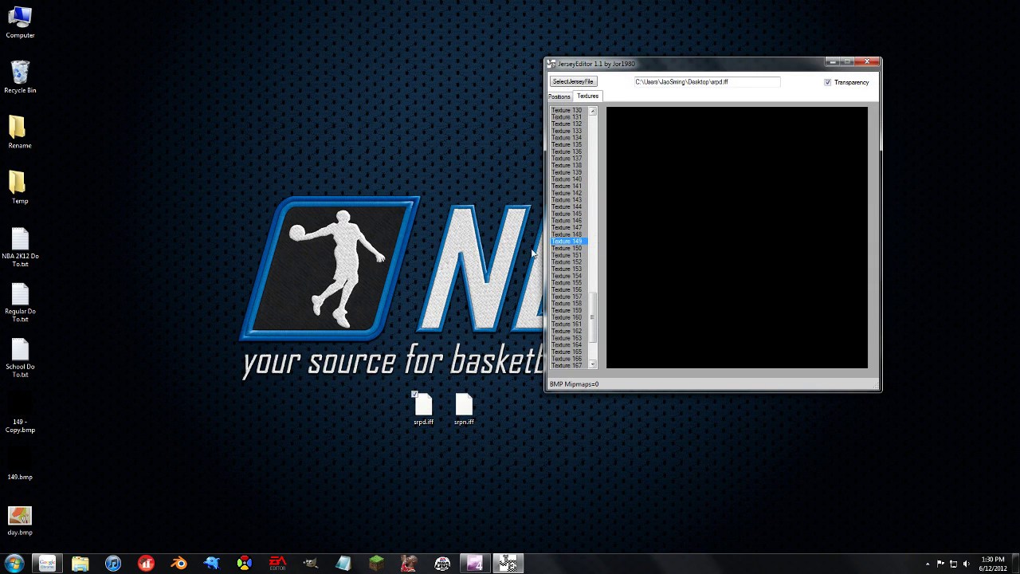
- Drag 149.bmp, then 149 - Copy.bmp, from the desktop onto Texture 149's preview
click(36, 519)
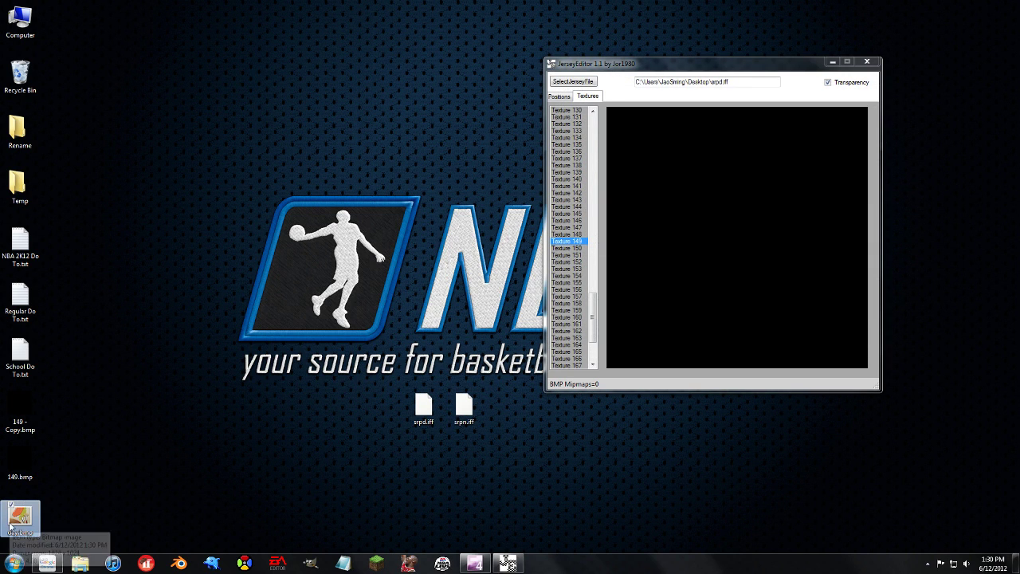
click(44, 461)
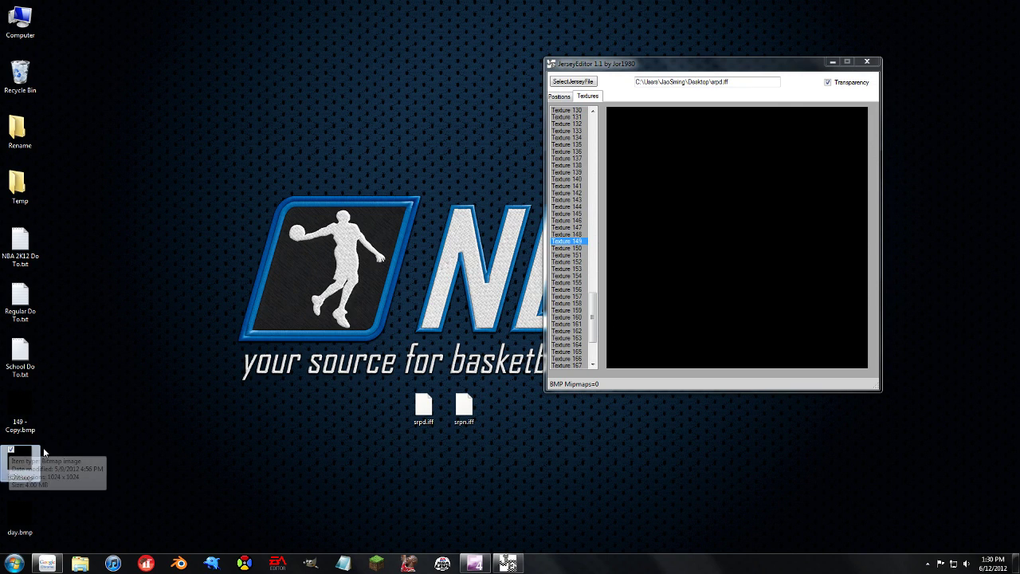
drag(24, 460, 710, 259)
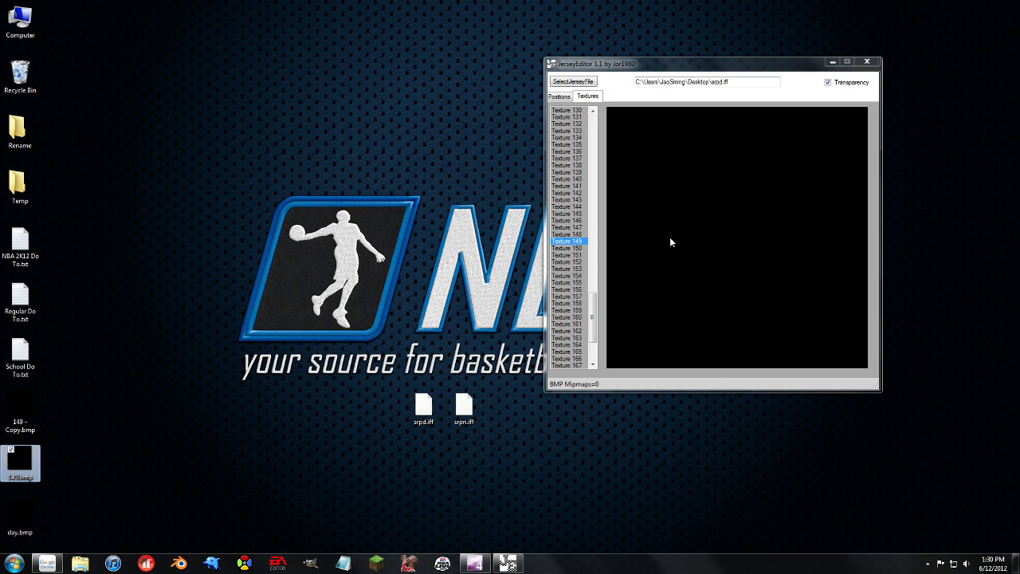
click(17, 409)
drag(18, 409, 717, 283)
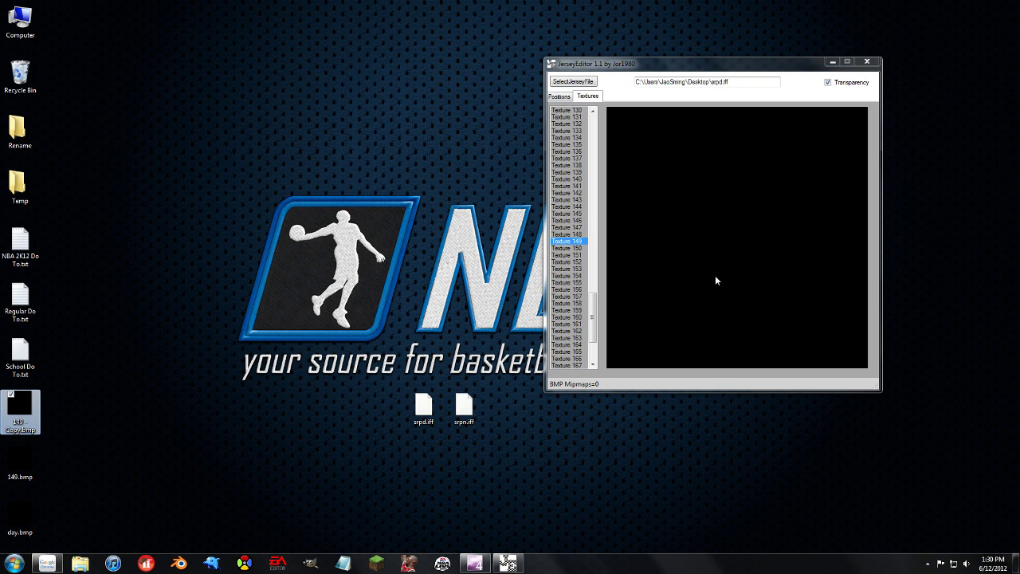
- Center the Jersey Editor window and drop 149.bmp from the desktop onto Texture 149's preview
drag(696, 70, 474, 49)
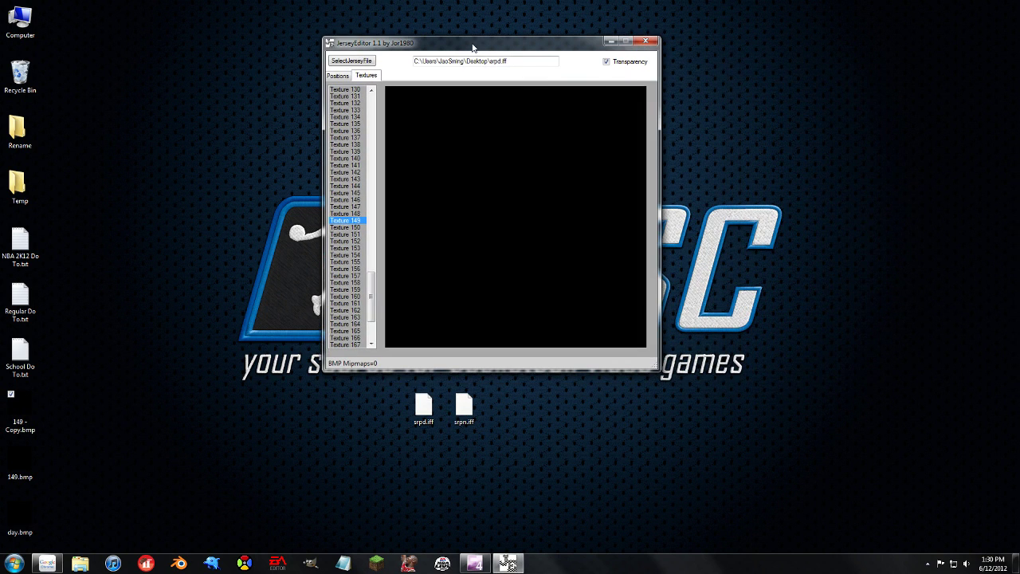
drag(19, 462, 546, 227)
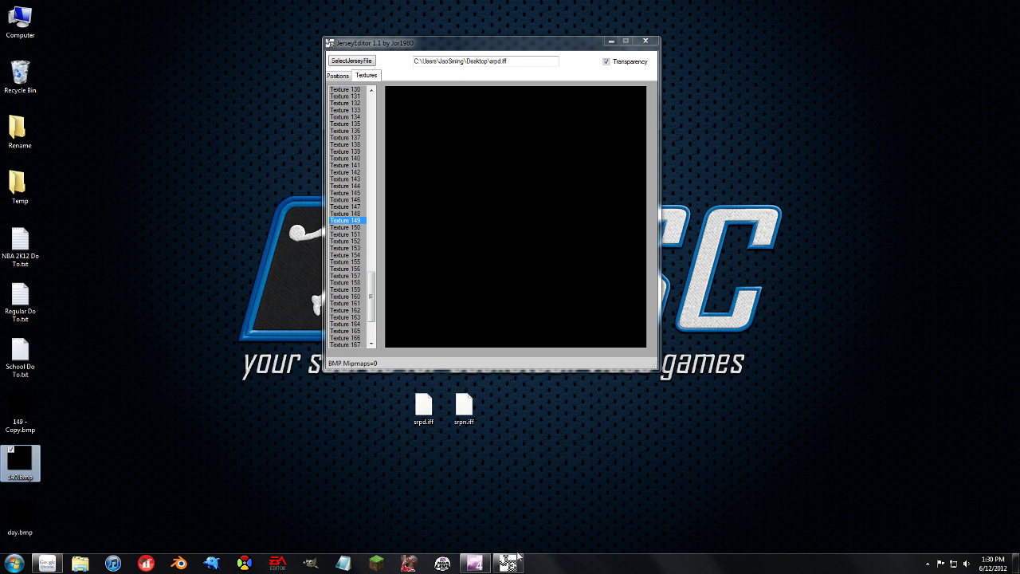
- Cancel the Save As export prompt and drop 149 - Copy.bmp onto Texture 149
click(430, 193)
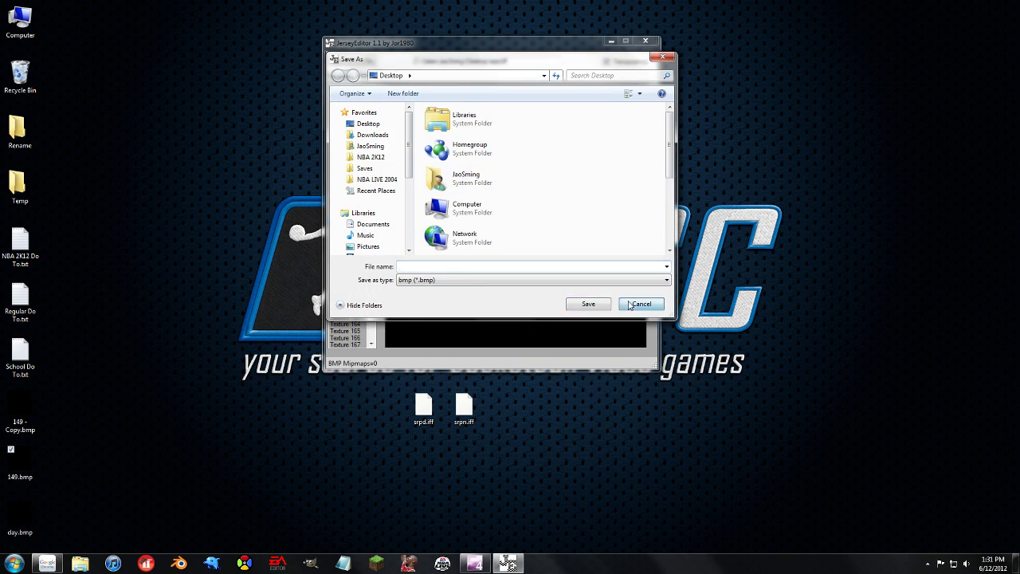
click(643, 300)
drag(40, 436, 22, 418)
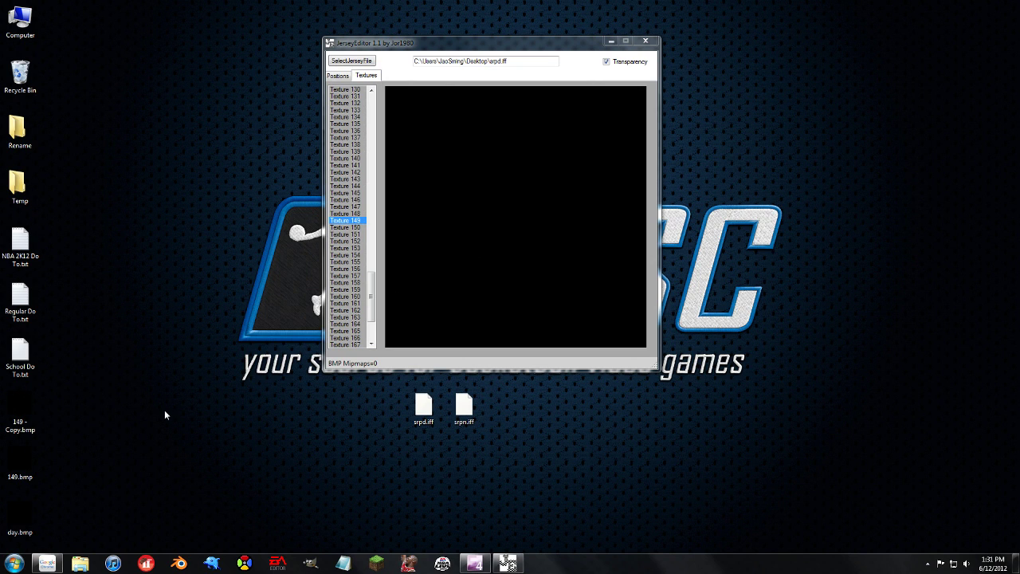